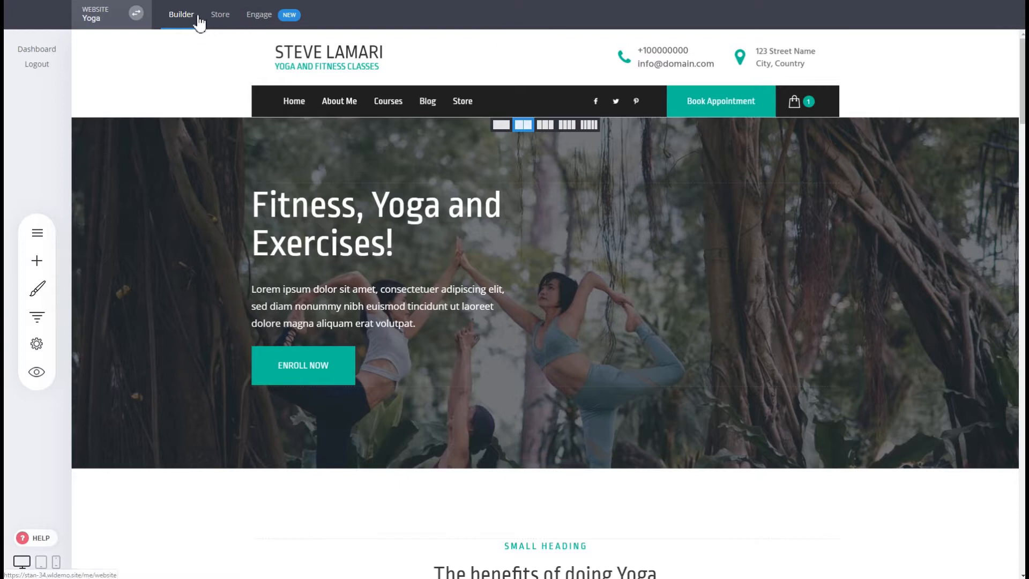
# Step: Open the store's product list and review the available product types for adding a product
pyautogui.click(220, 16)
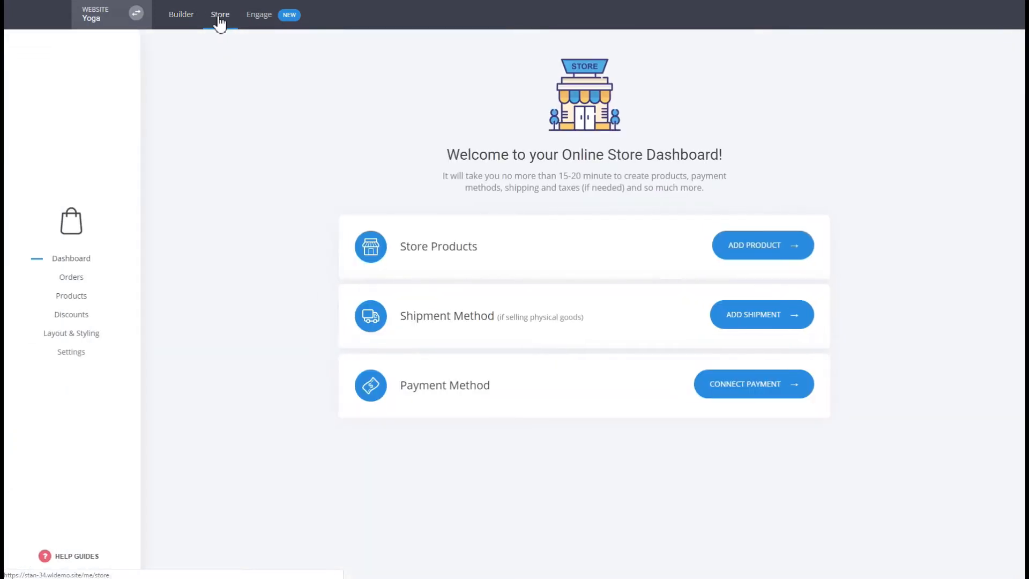
pyautogui.click(80, 298)
pyautogui.click(81, 295)
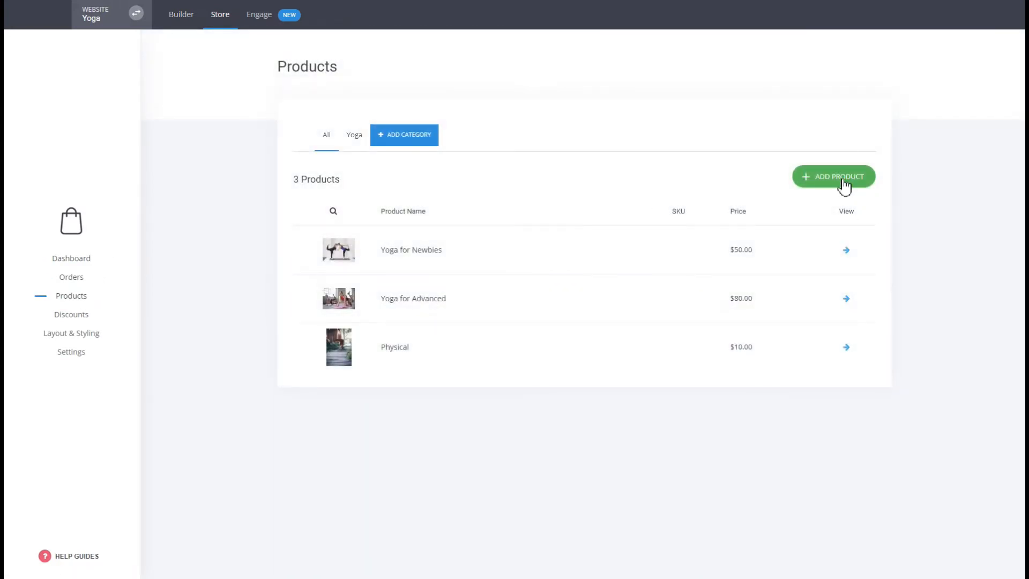
pyautogui.click(844, 183)
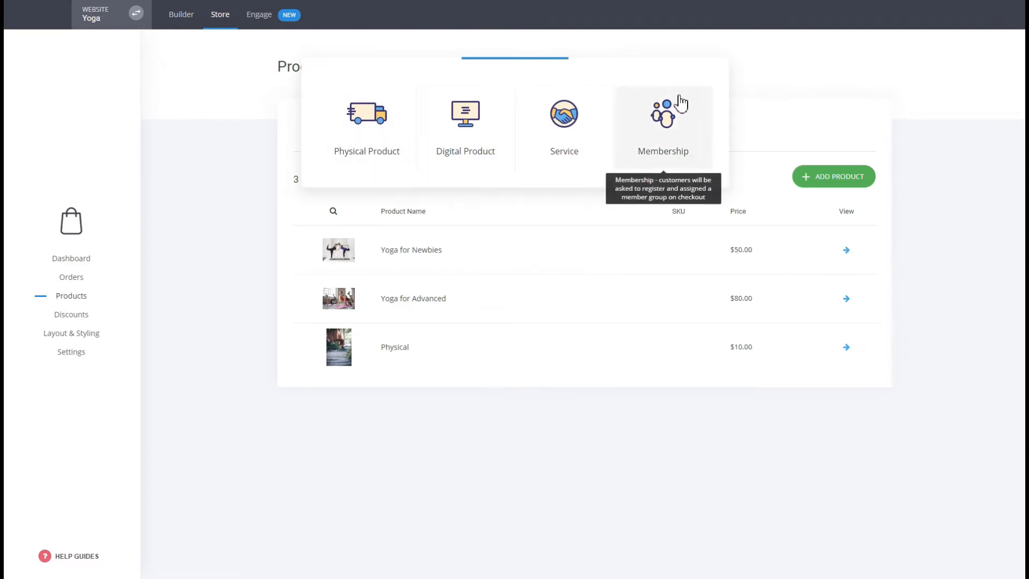
pyautogui.click(470, 509)
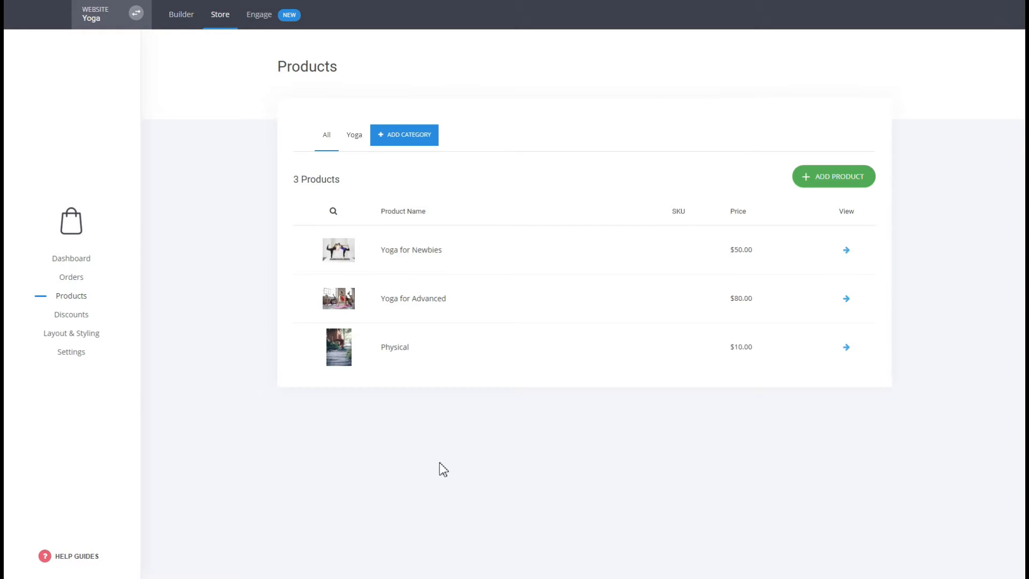
# Step: Return to the builder, start creating a funnel, and browse the Sales / Product funnel templates
pyautogui.click(189, 24)
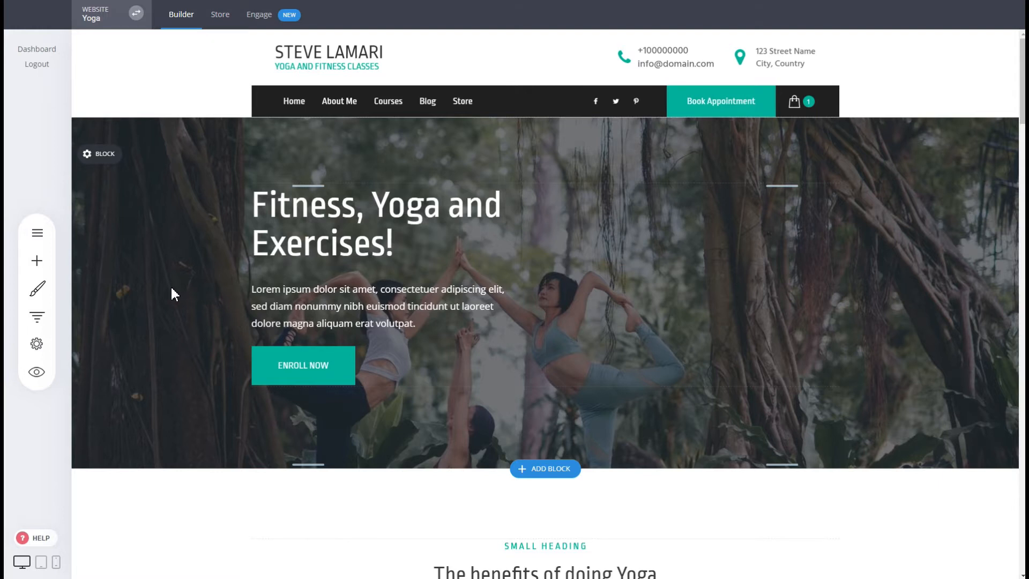
pyautogui.click(50, 324)
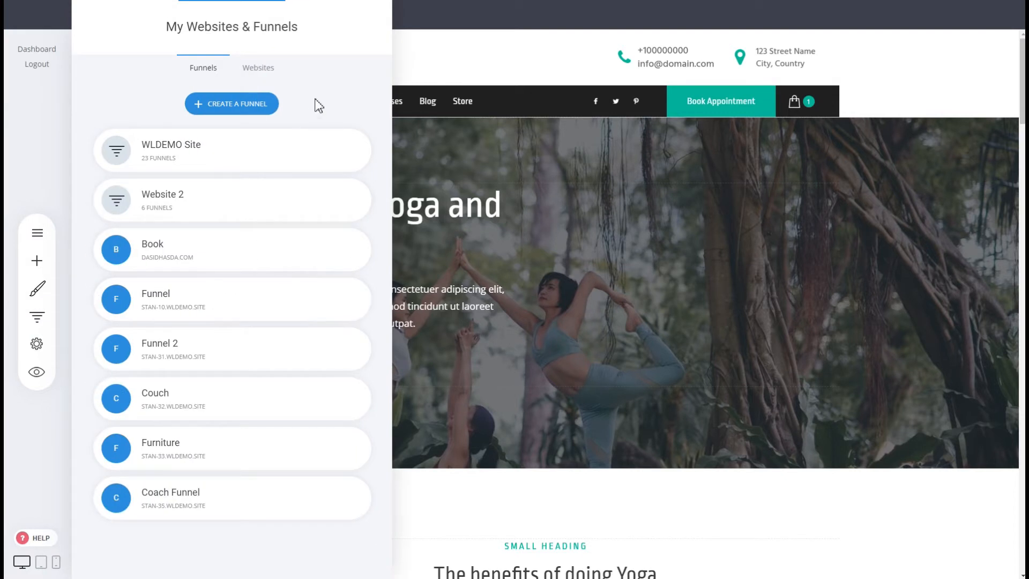
pyautogui.click(252, 105)
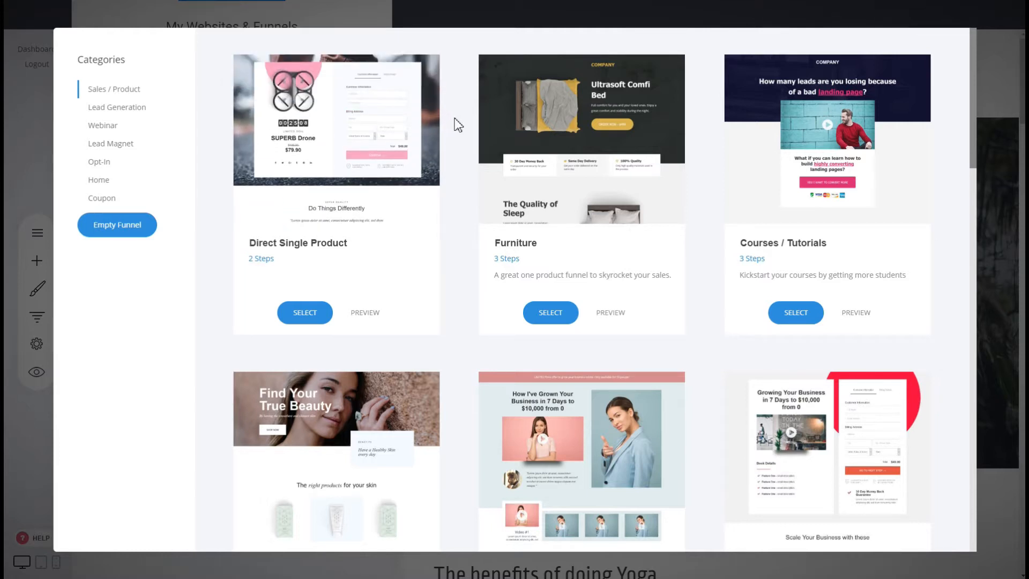
pyautogui.scroll(-10, 458, 125)
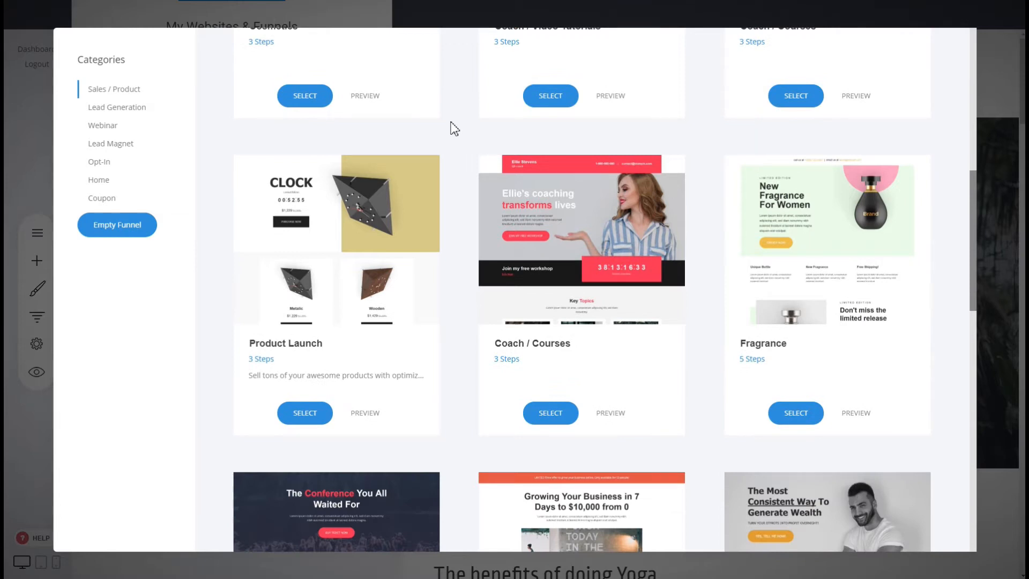
pyautogui.scroll(10, 454, 128)
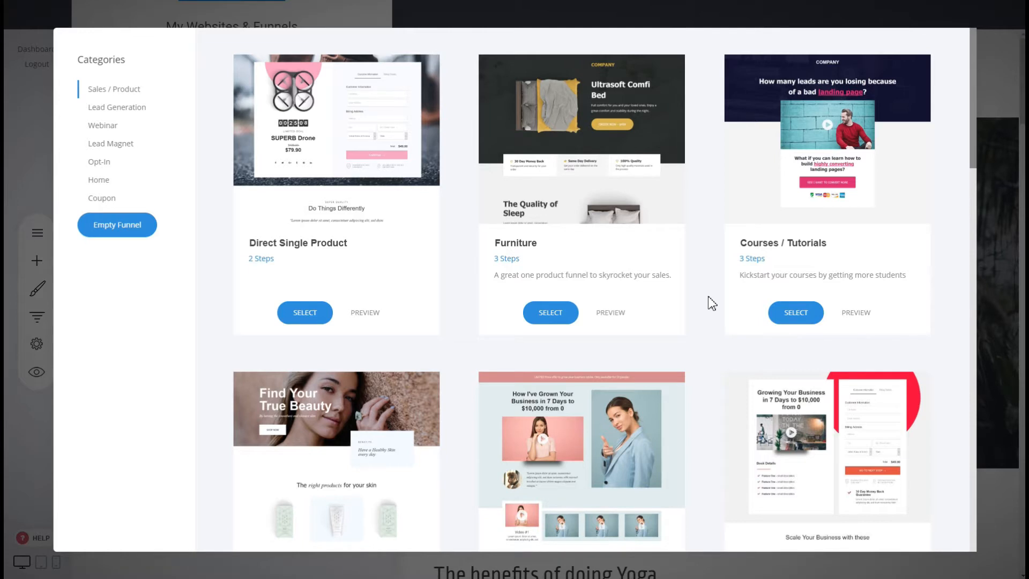
pyautogui.scroll(-8, 712, 304)
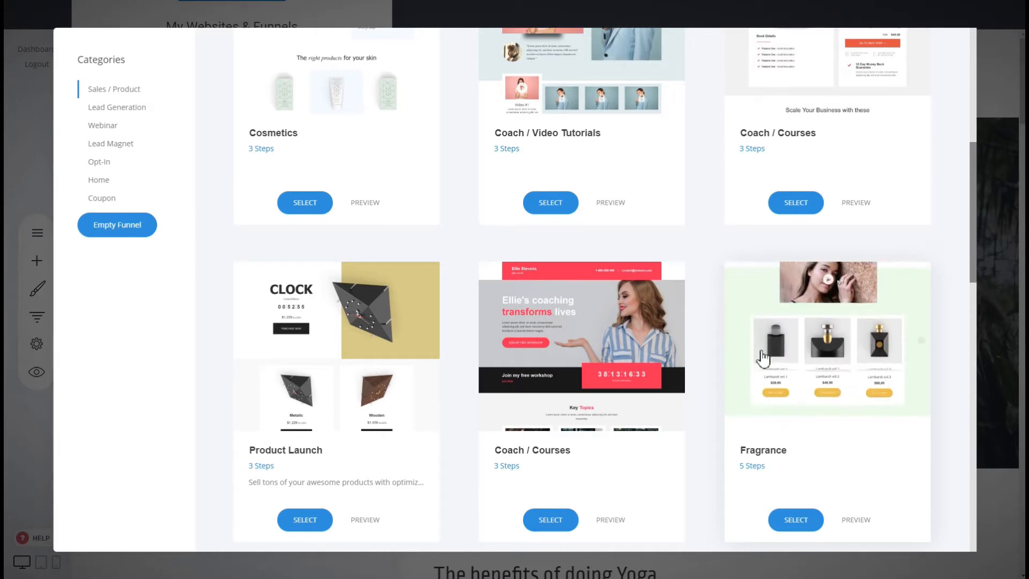
pyautogui.scroll(-6, 703, 333)
pyautogui.scroll(-11, 704, 333)
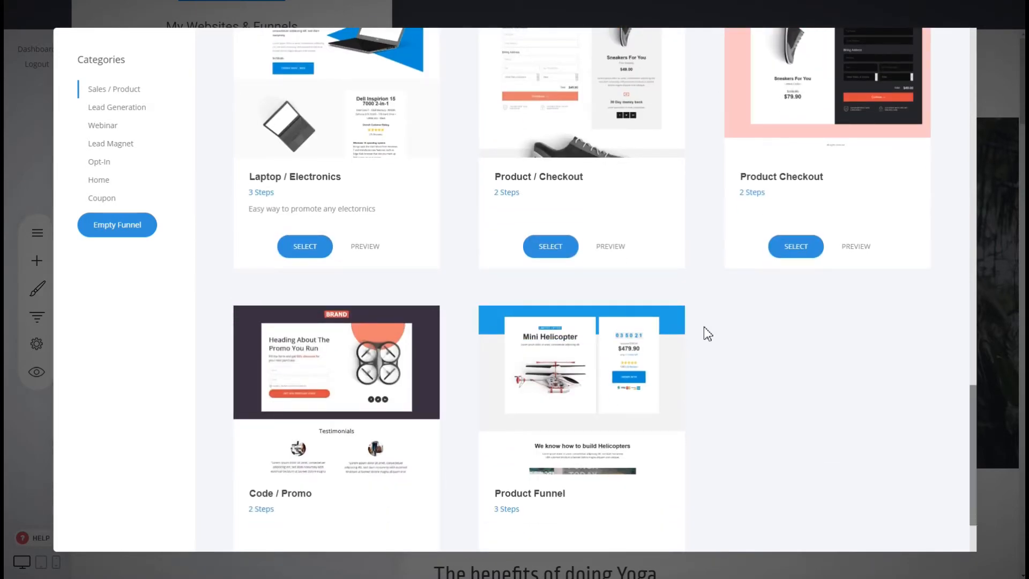
pyautogui.scroll(18, 704, 327)
pyautogui.scroll(4, 704, 328)
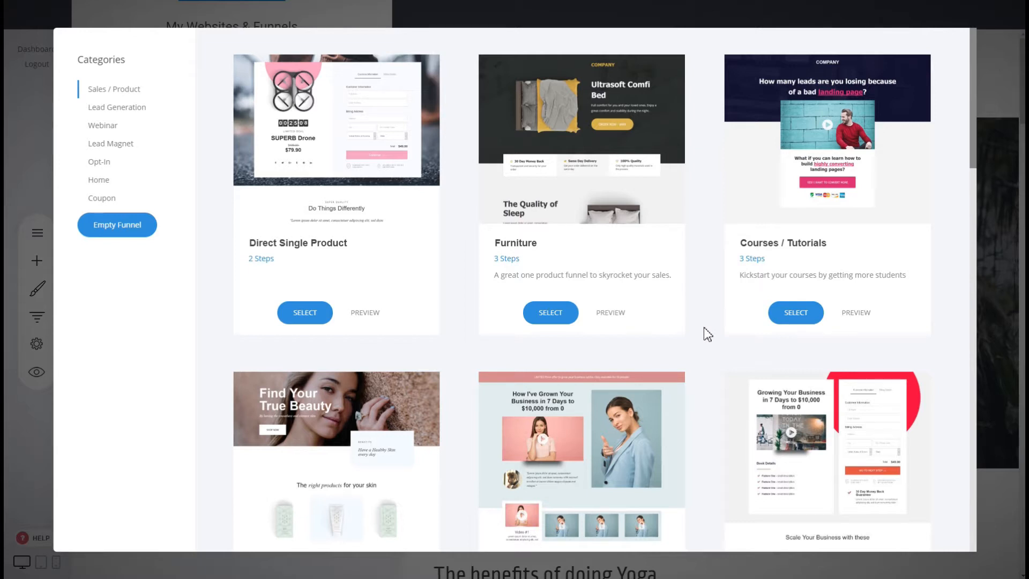
# Step: Create a funnel from the Furniture template and name it Sales Funnel
pyautogui.moveTo(587, 166)
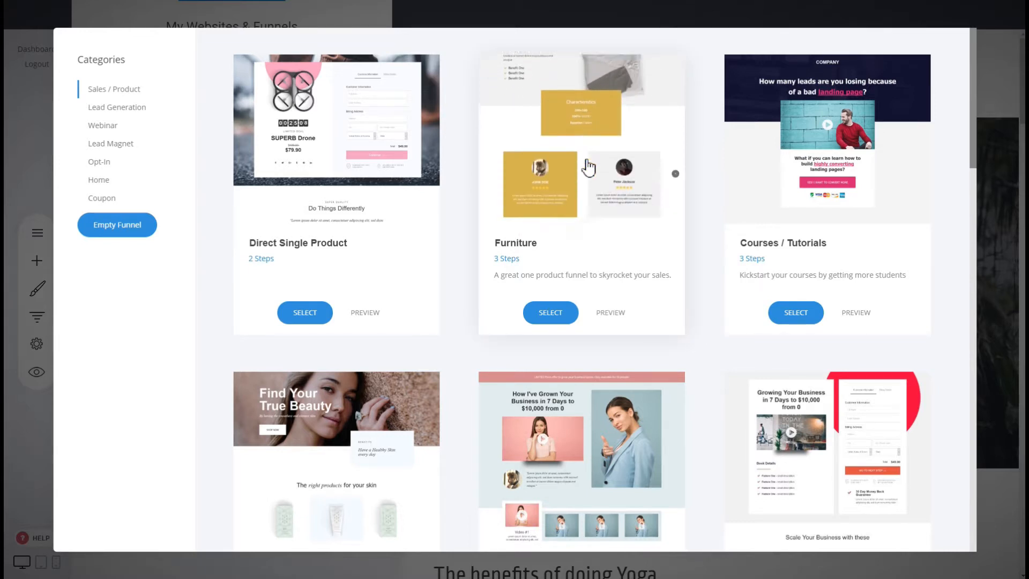
pyautogui.click(550, 313)
pyautogui.click(539, 132)
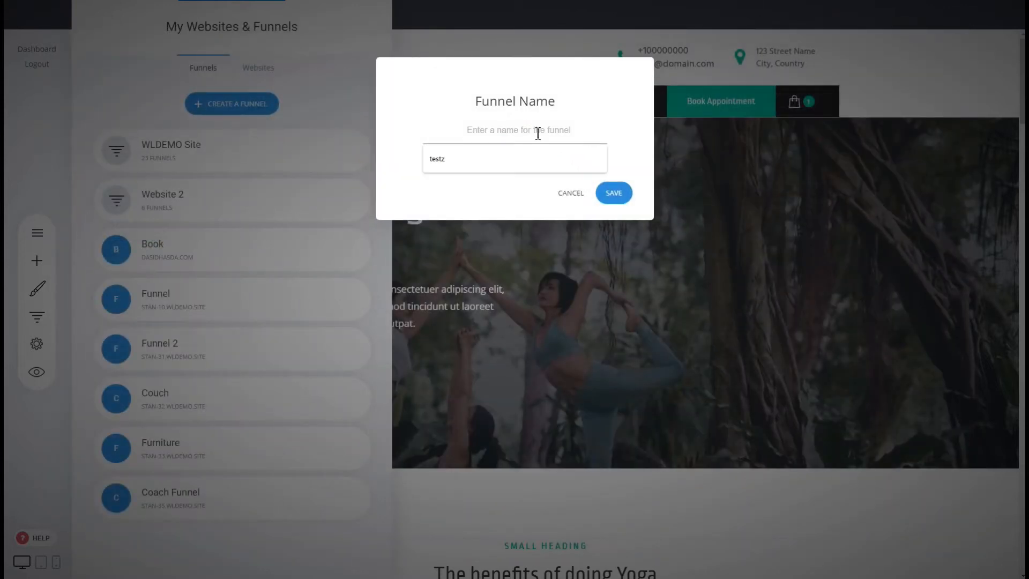
pyautogui.write('Sales Funnel')
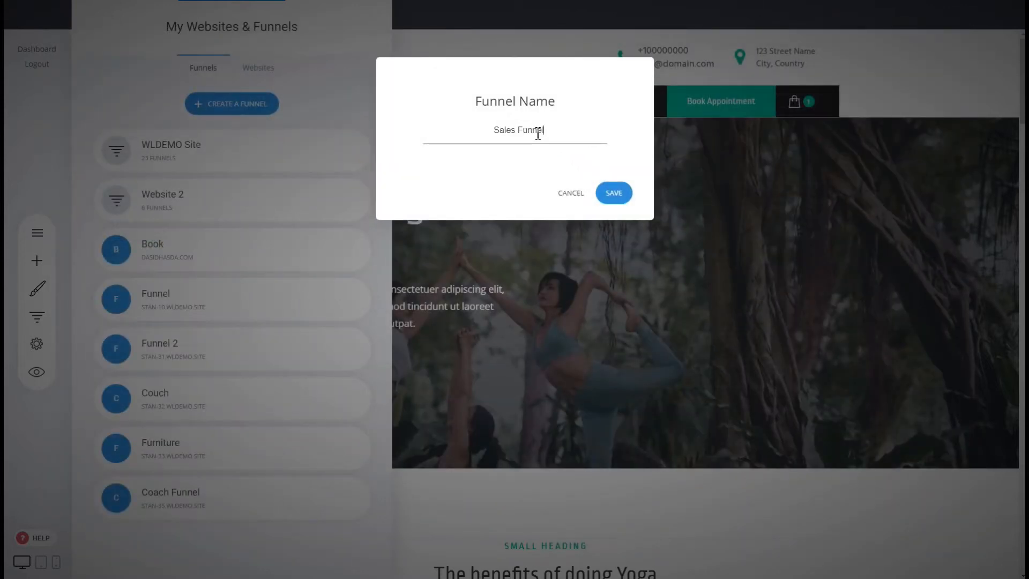
pyautogui.click(625, 193)
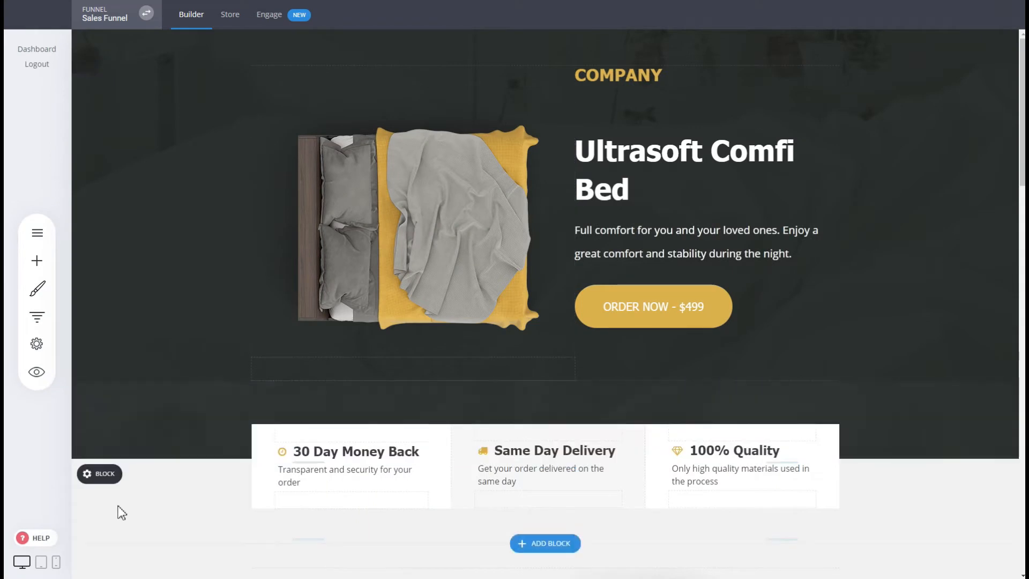
# Step: Open the funnel controls to review the Sales Funnel's steps, then return to the funnel list
pyautogui.click(37, 316)
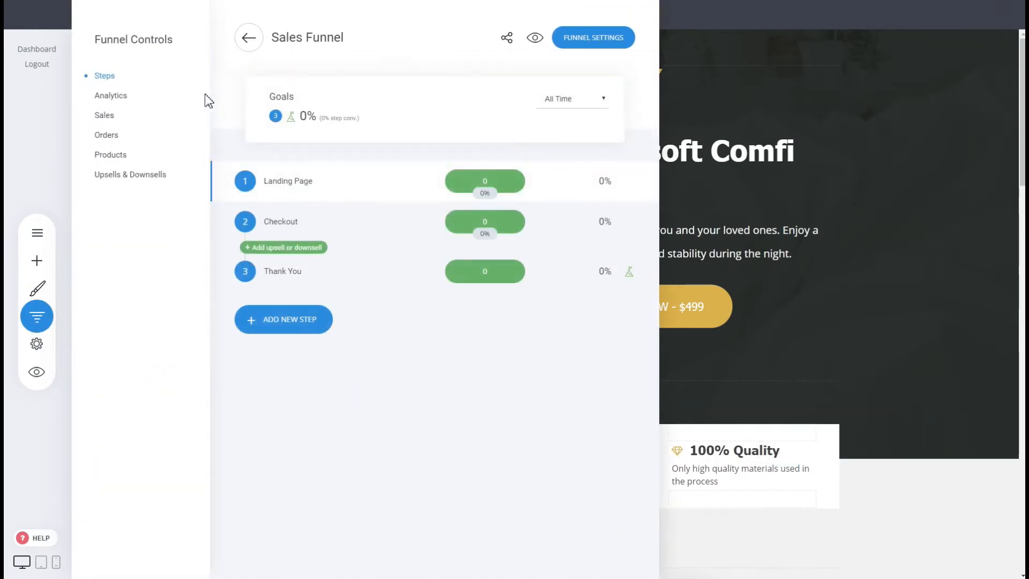
pyautogui.click(249, 38)
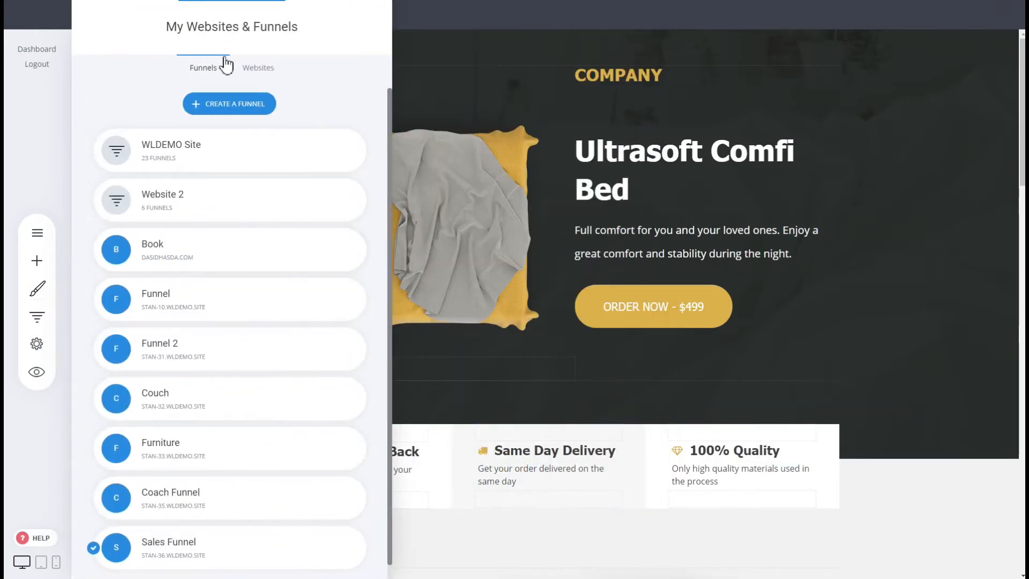
pyautogui.click(463, 115)
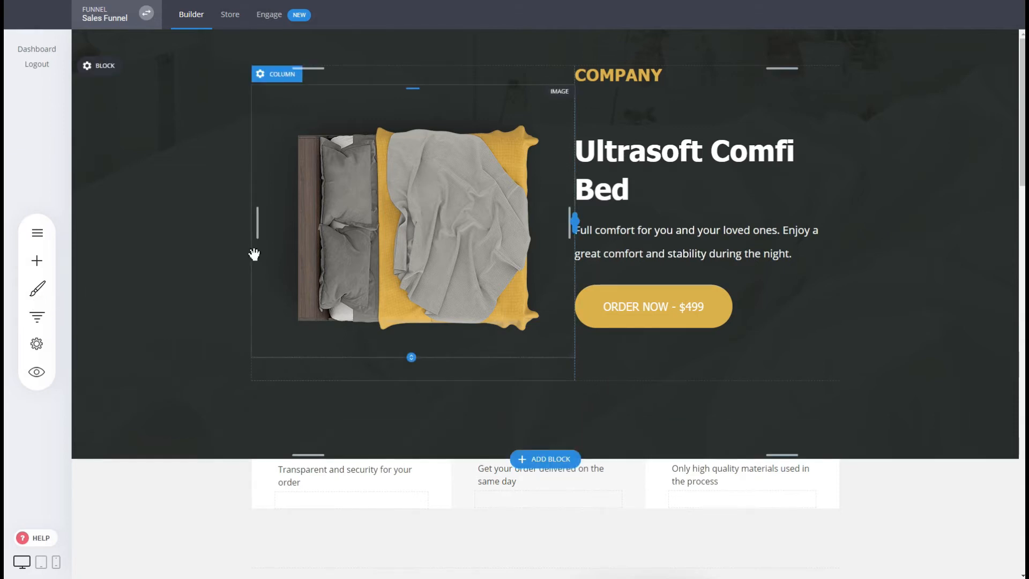
# Step: Move the Sales Funnel into the Yoga website within this project
pyautogui.click(33, 324)
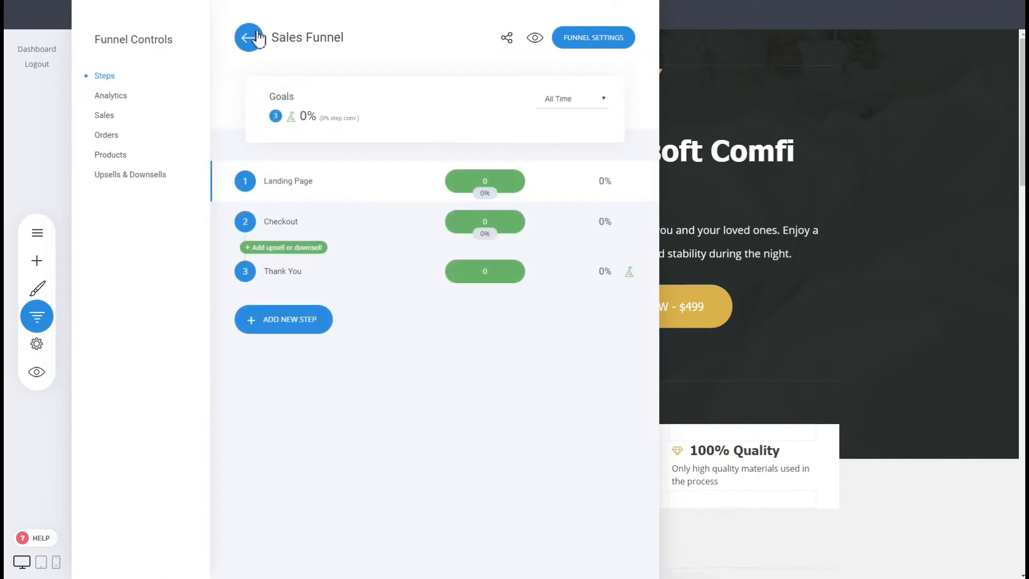
pyautogui.click(257, 38)
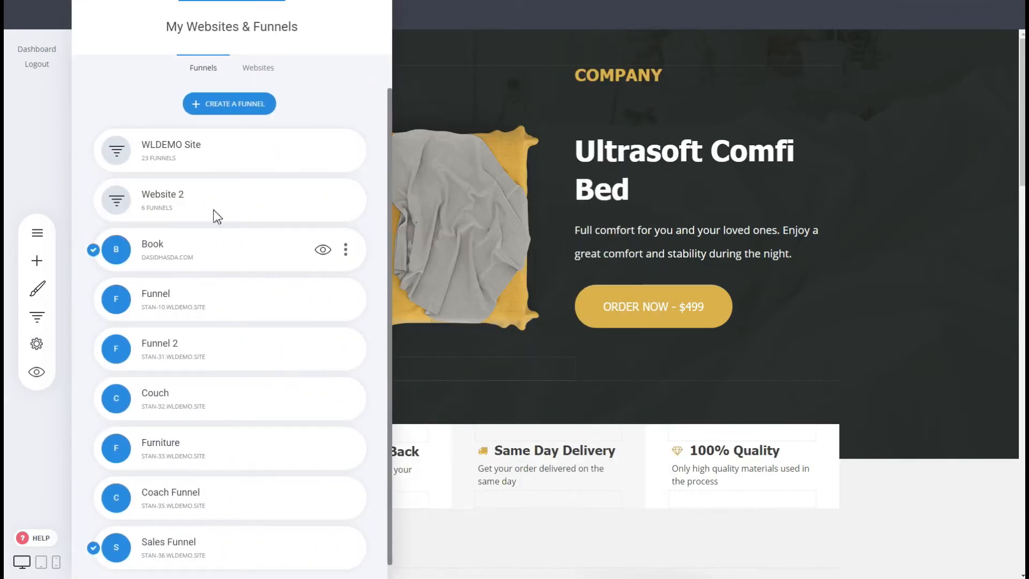
pyautogui.click(513, 202)
pyautogui.click(146, 14)
pyautogui.scroll(-1, 286, 278)
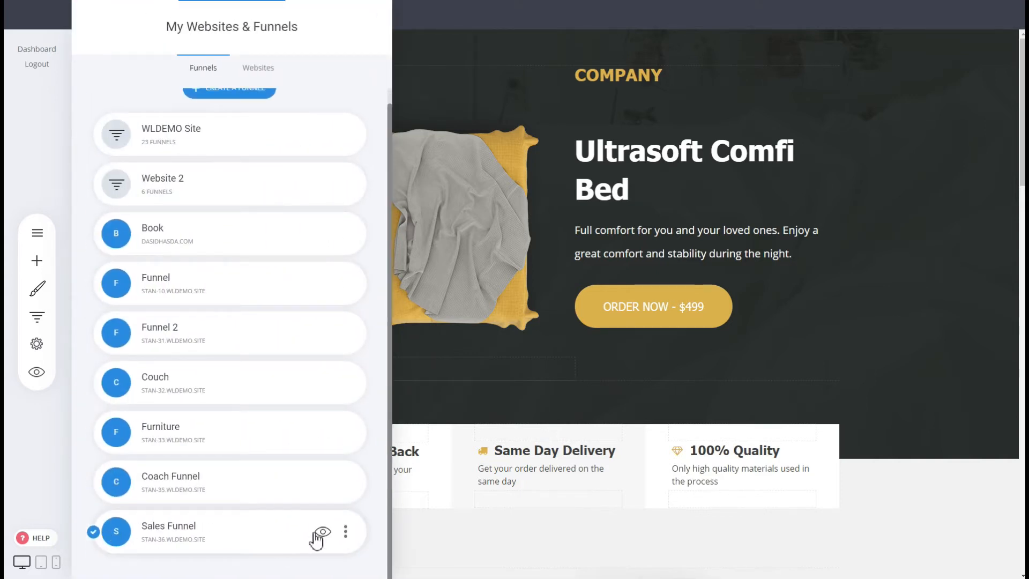
pyautogui.click(346, 533)
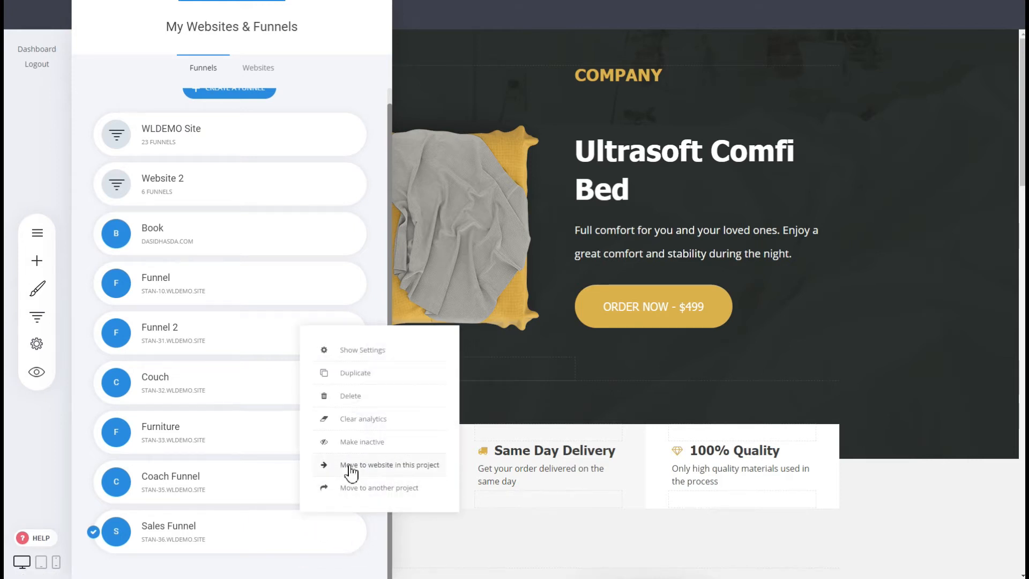
pyautogui.click(350, 465)
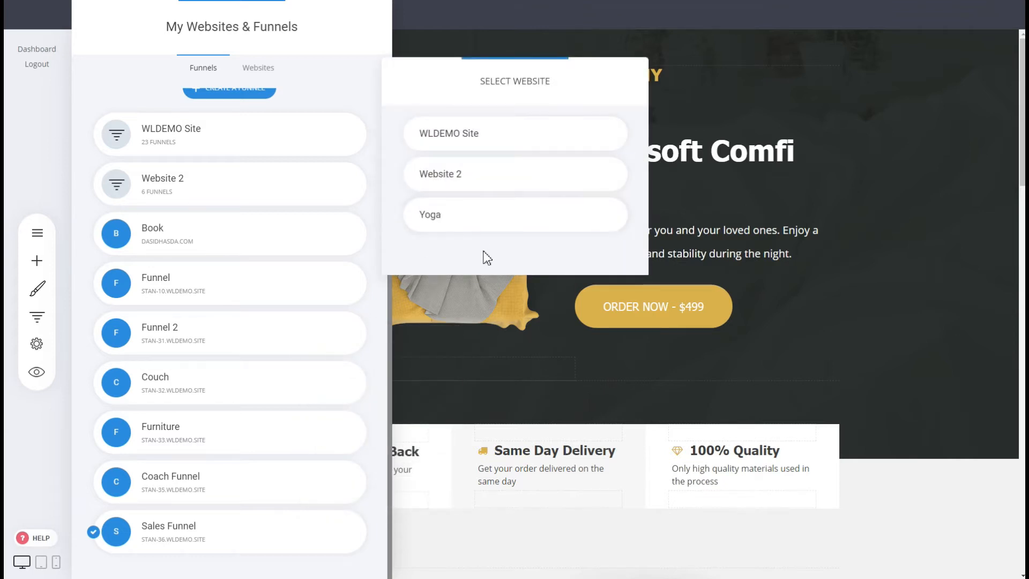
pyautogui.click(489, 231)
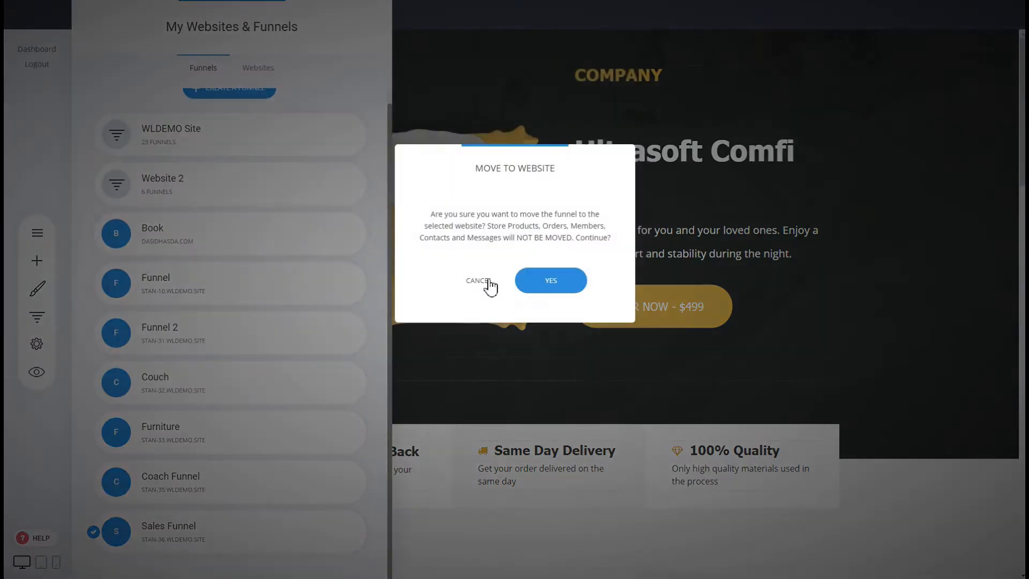
pyautogui.click(541, 289)
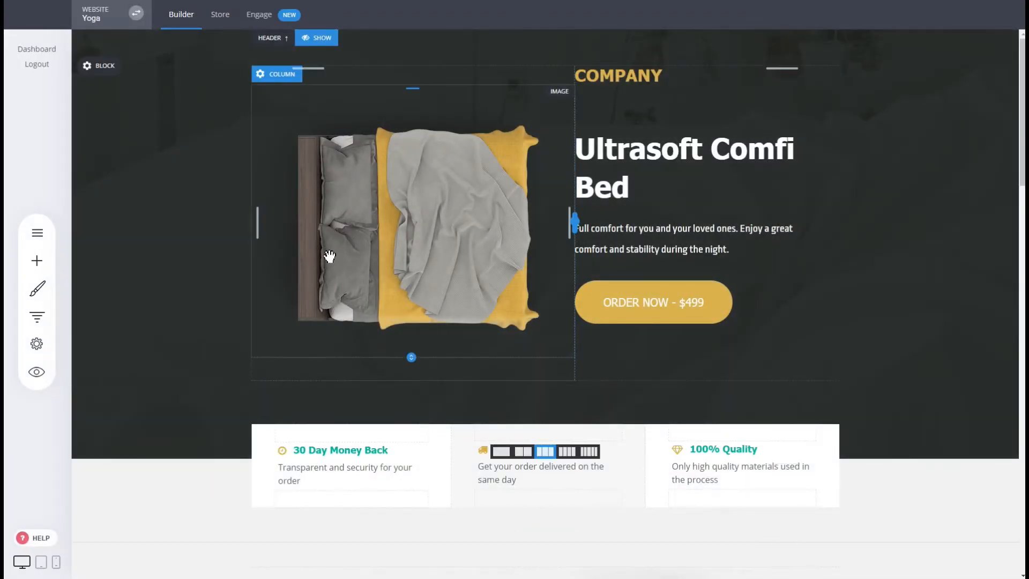
# Step: Check the funnels listed under the Yoga website
pyautogui.click(35, 315)
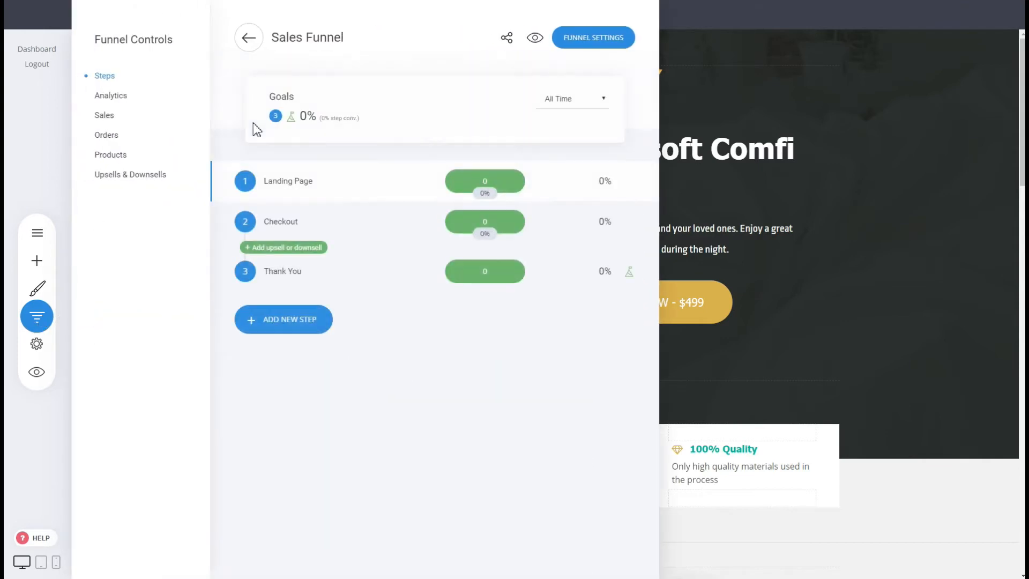
pyautogui.click(247, 38)
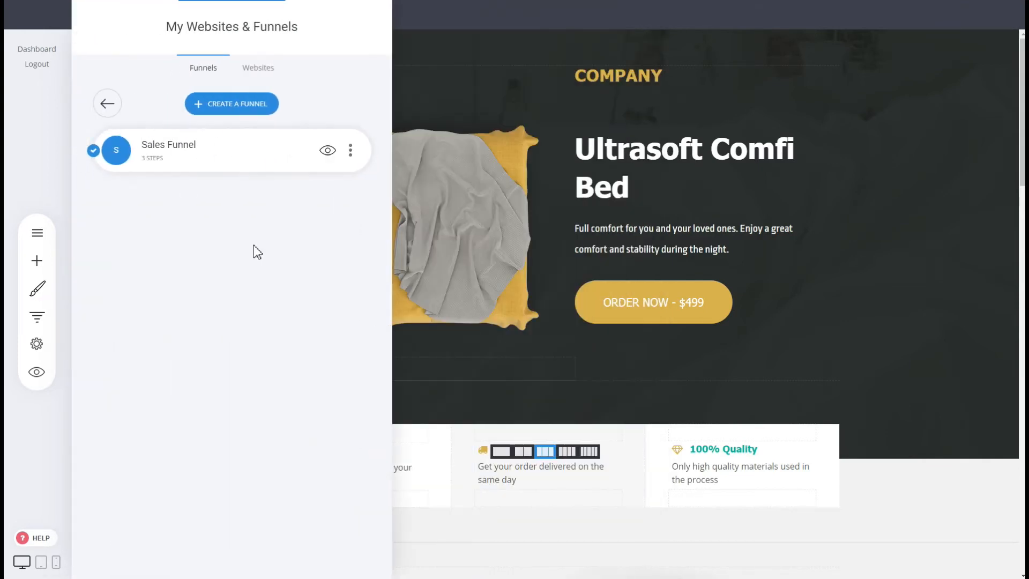
pyautogui.click(557, 200)
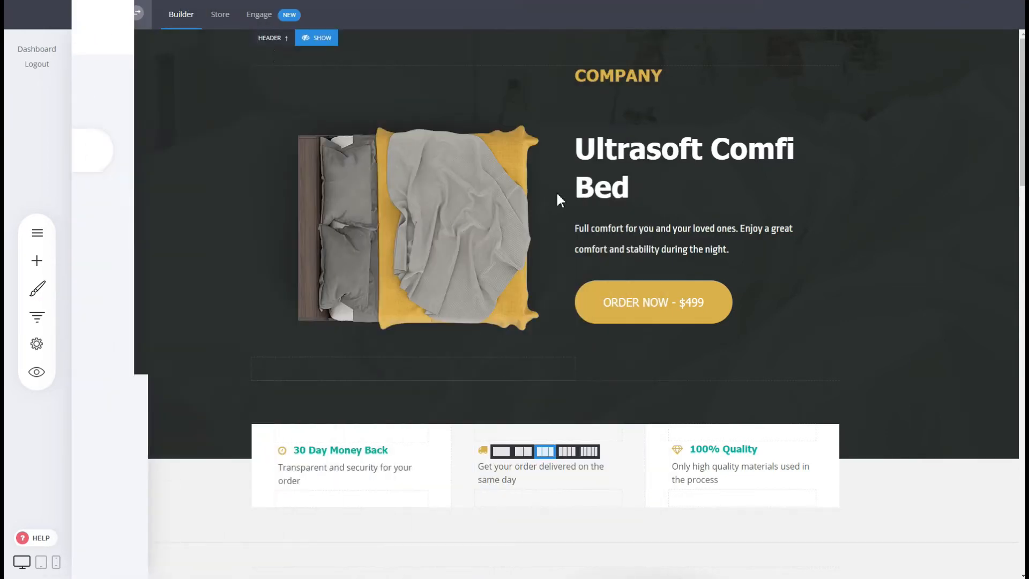
# Step: Hide the website header on the funnel's landing page
pyautogui.scroll(2, 294, 113)
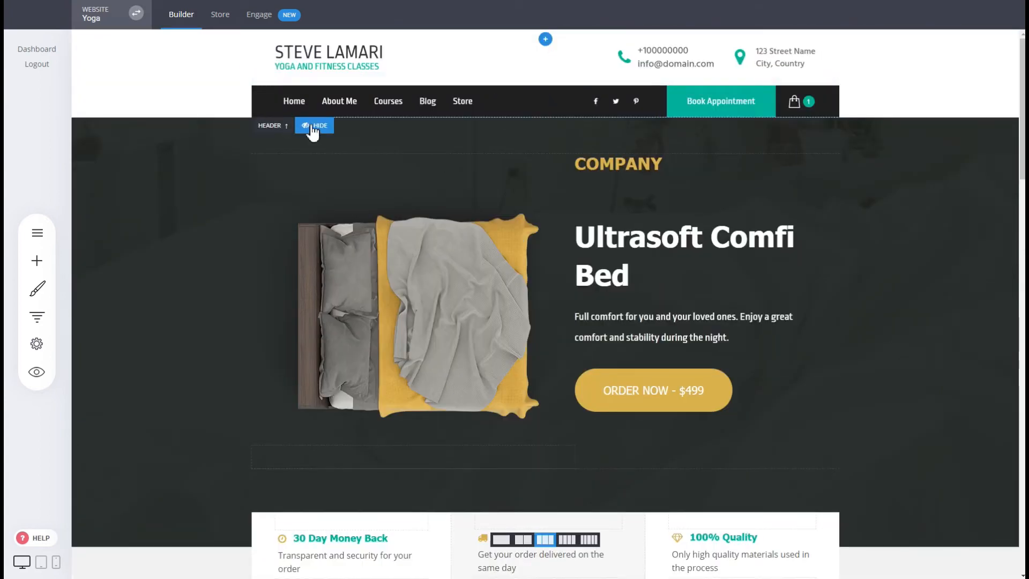
pyautogui.click(314, 126)
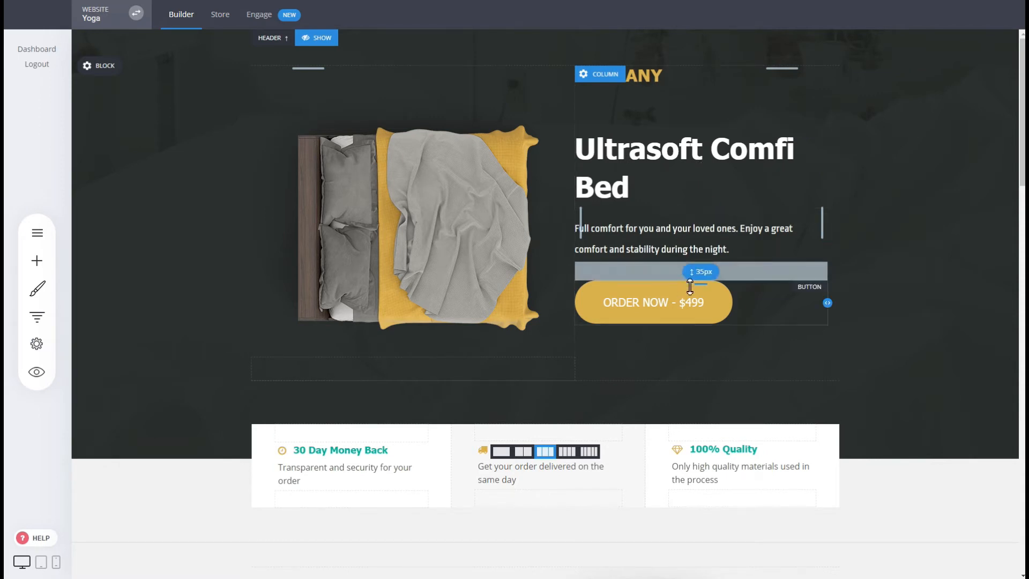
# Step: Scroll through the funnel landing page to review its sections
pyautogui.scroll(-8, 888, 316)
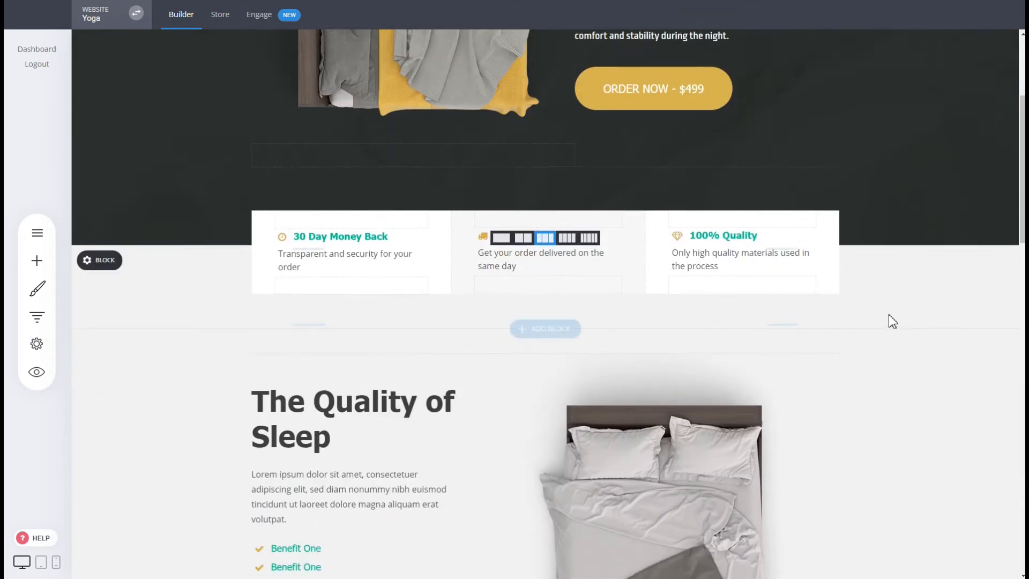
pyautogui.scroll(-5, 820, 464)
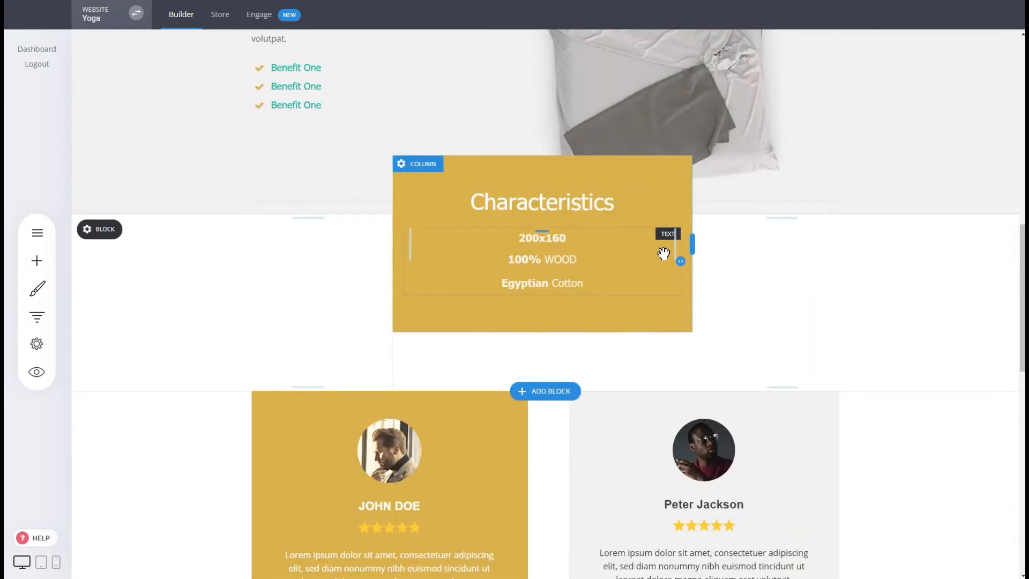
pyautogui.scroll(-2, 820, 225)
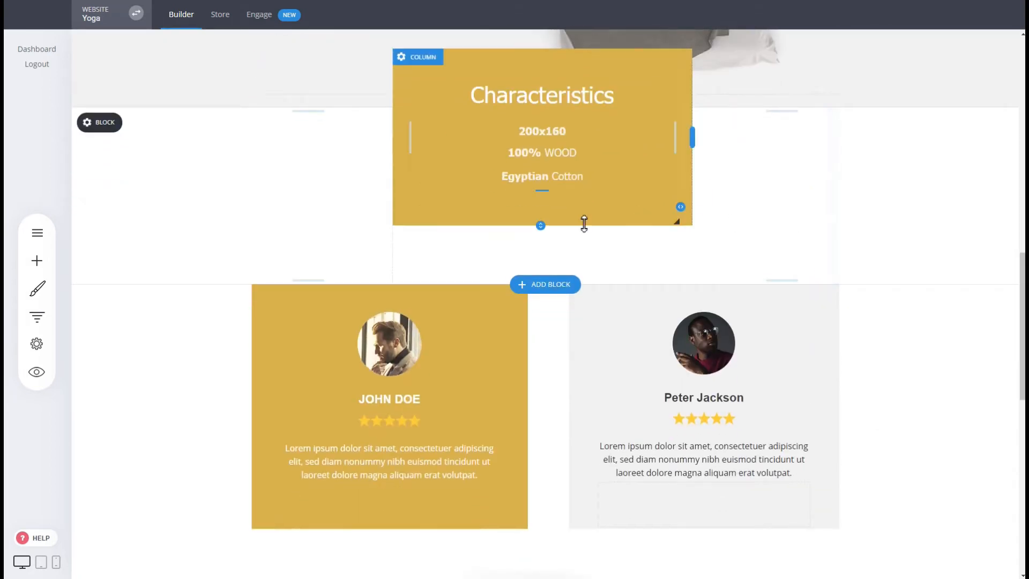
pyautogui.scroll(-3, 650, 288)
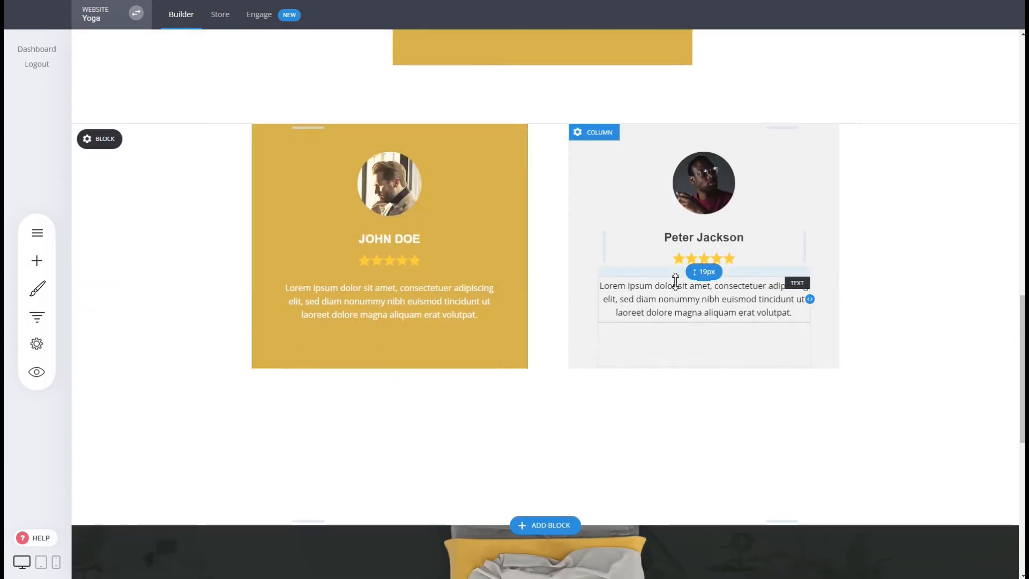
# Step: Review the lower sections of the landing page and scroll back to its top
pyautogui.scroll(-1, 676, 283)
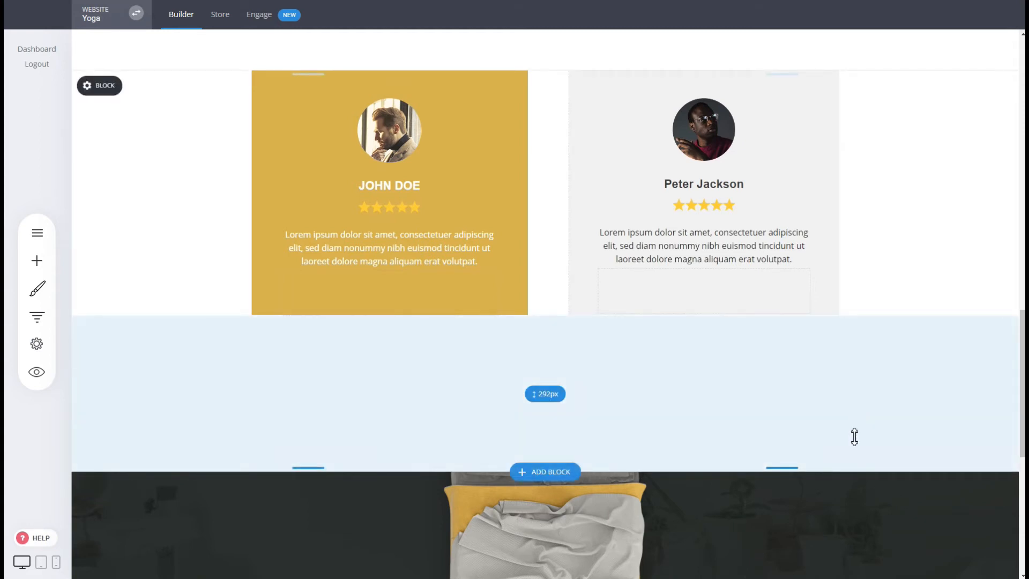
pyautogui.scroll(-7, 868, 510)
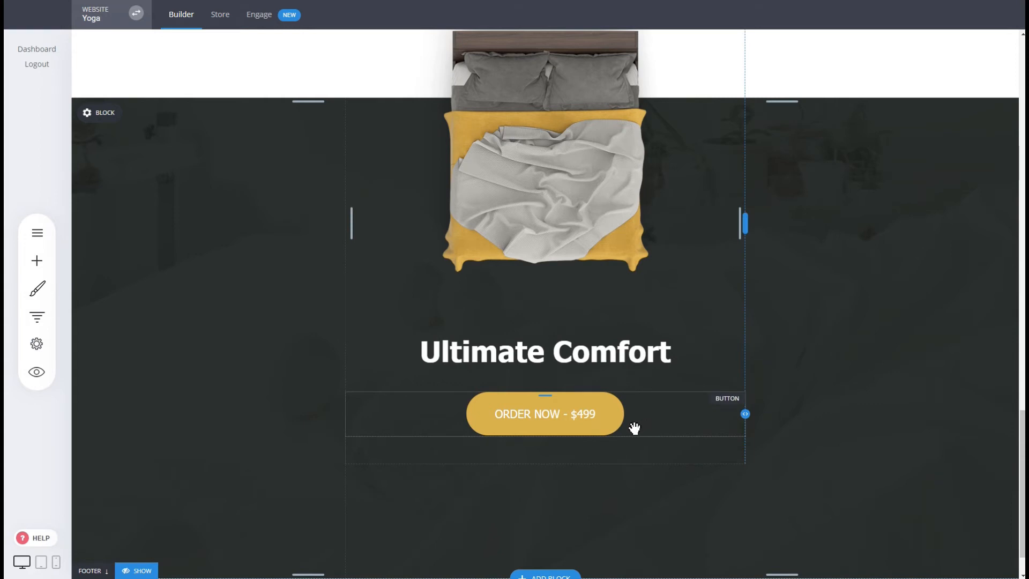
pyautogui.scroll(-1, 643, 386)
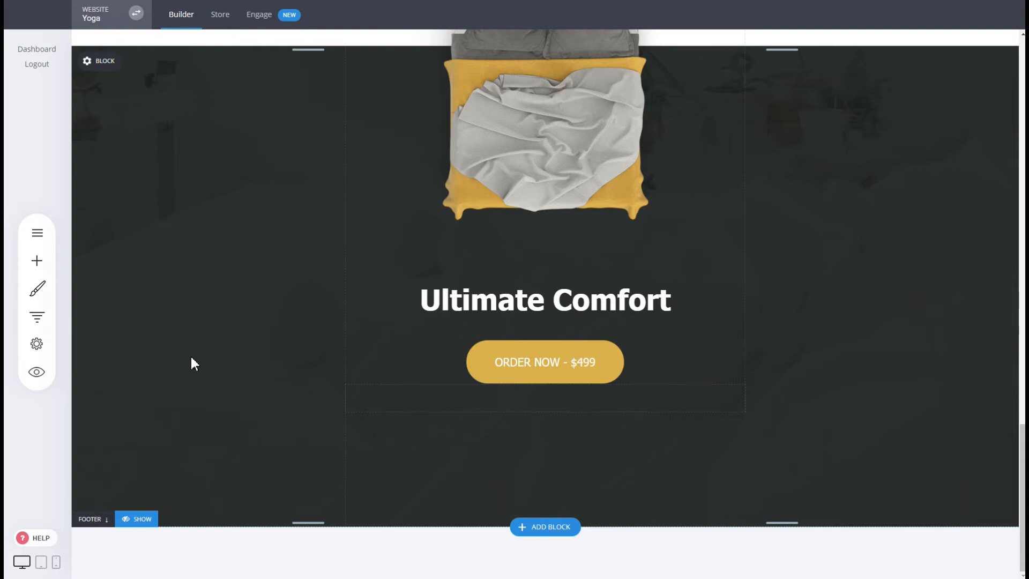
pyautogui.scroll(10, 846, 402)
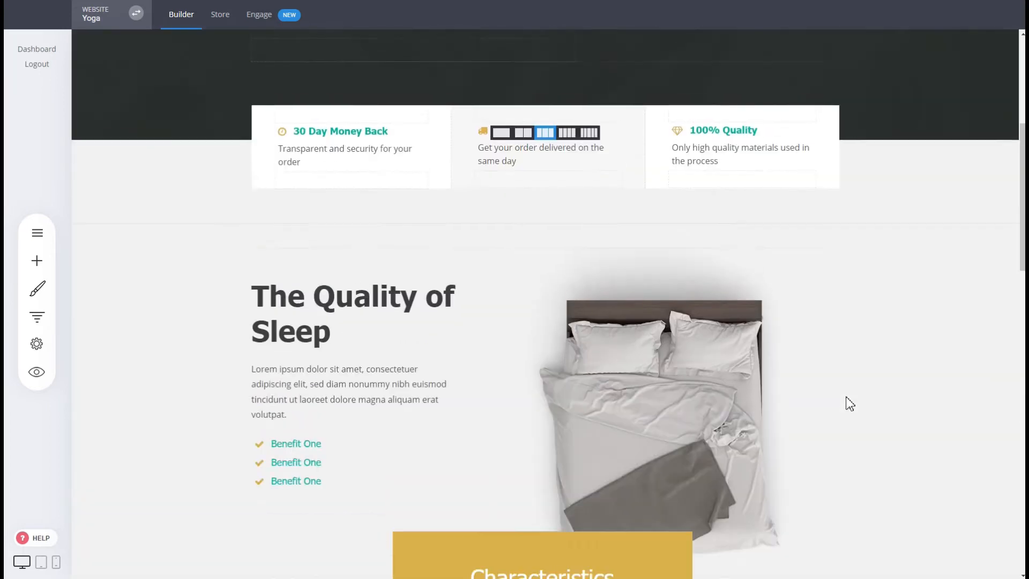
pyautogui.scroll(5, 850, 403)
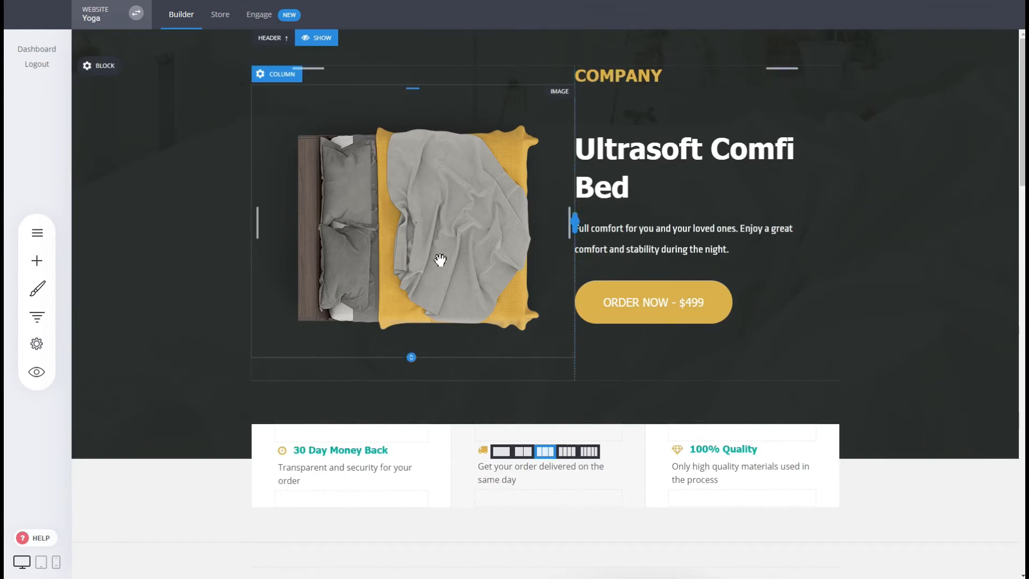
# Step: Open the funnel's checkout step and set the checkout element's main product to Physical
pyautogui.click(36, 316)
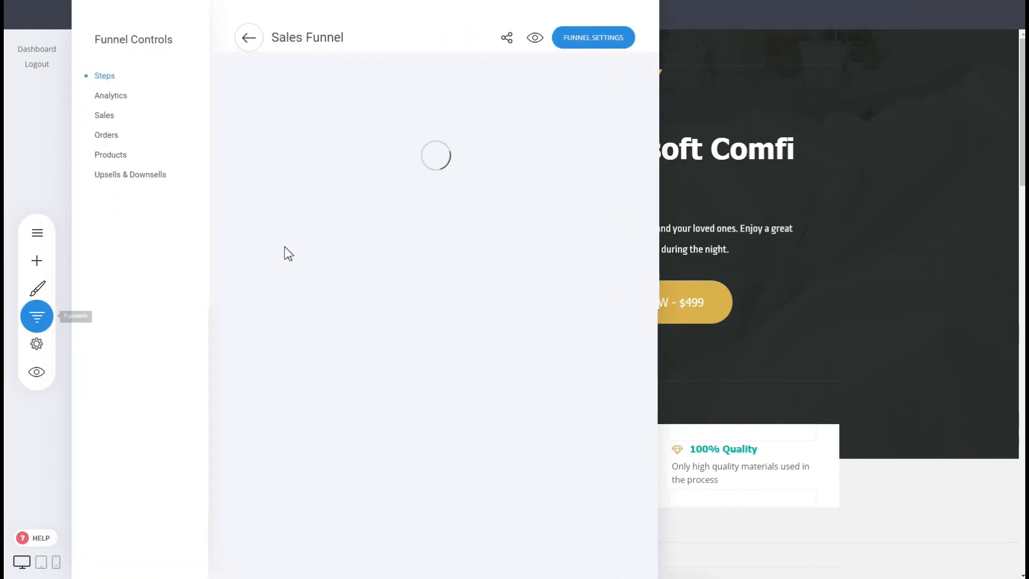
pyautogui.click(280, 223)
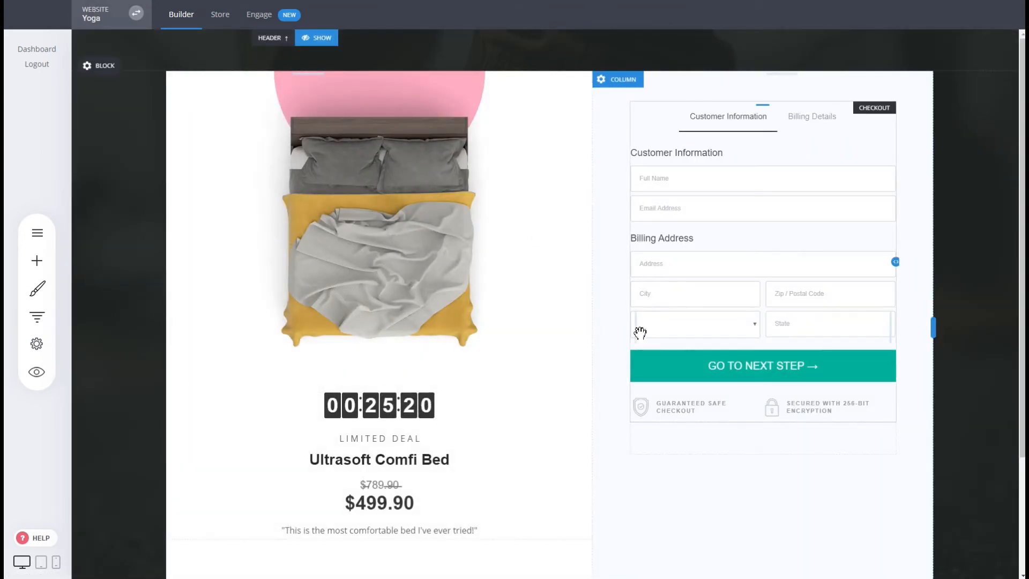
pyautogui.click(714, 317)
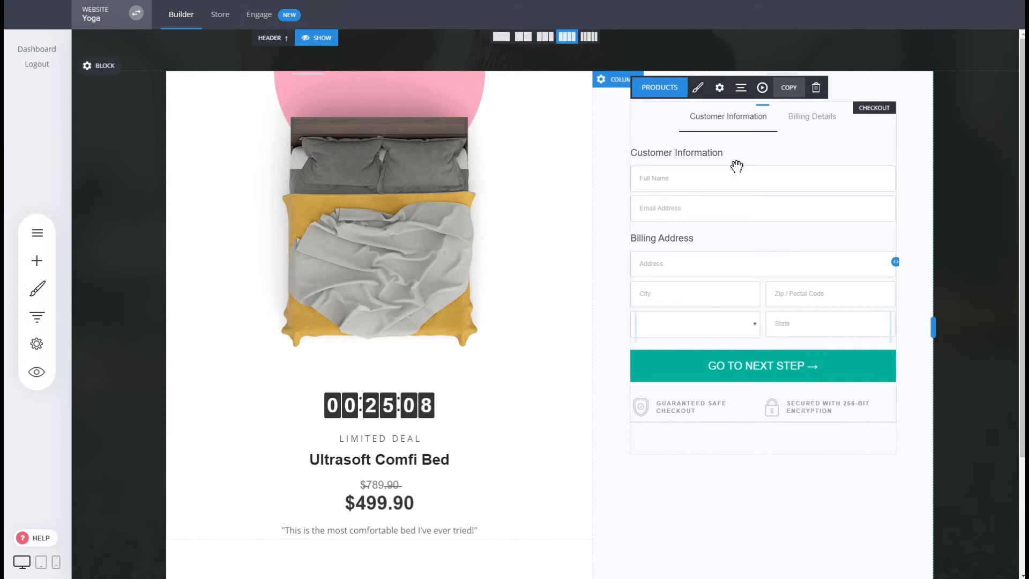
pyautogui.click(674, 93)
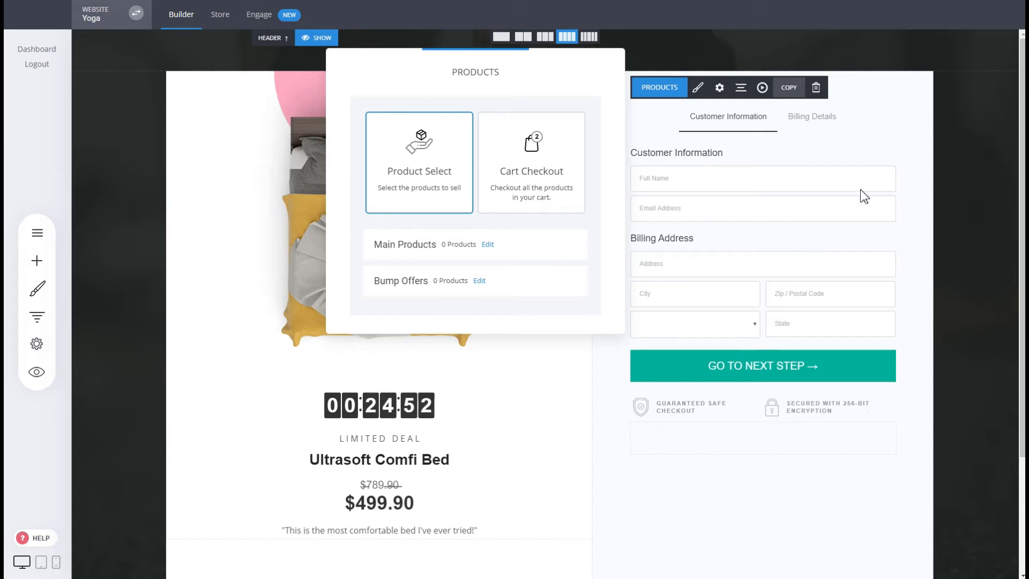
pyautogui.click(490, 245)
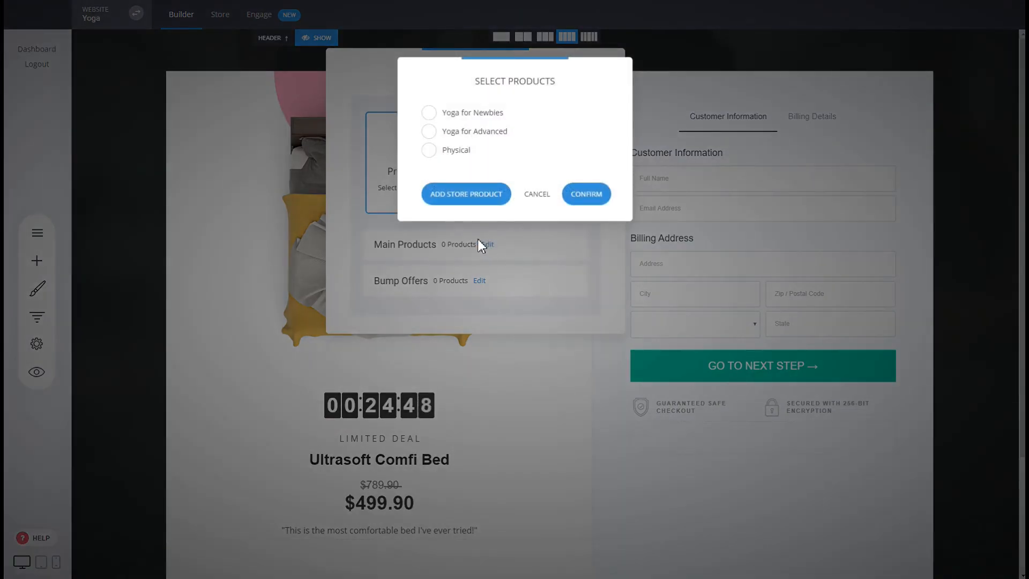
pyautogui.click(459, 152)
pyautogui.click(575, 202)
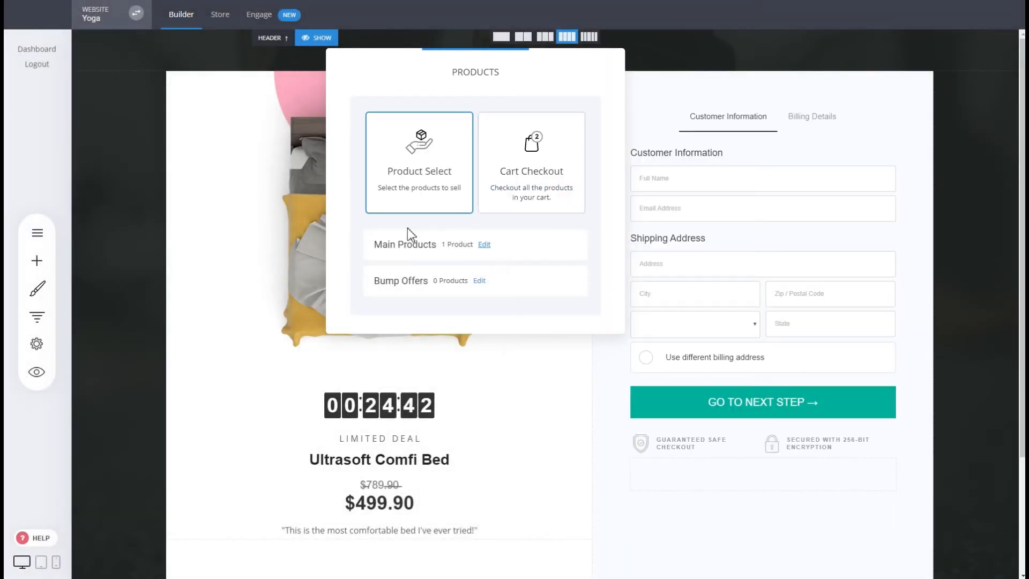
pyautogui.click(696, 262)
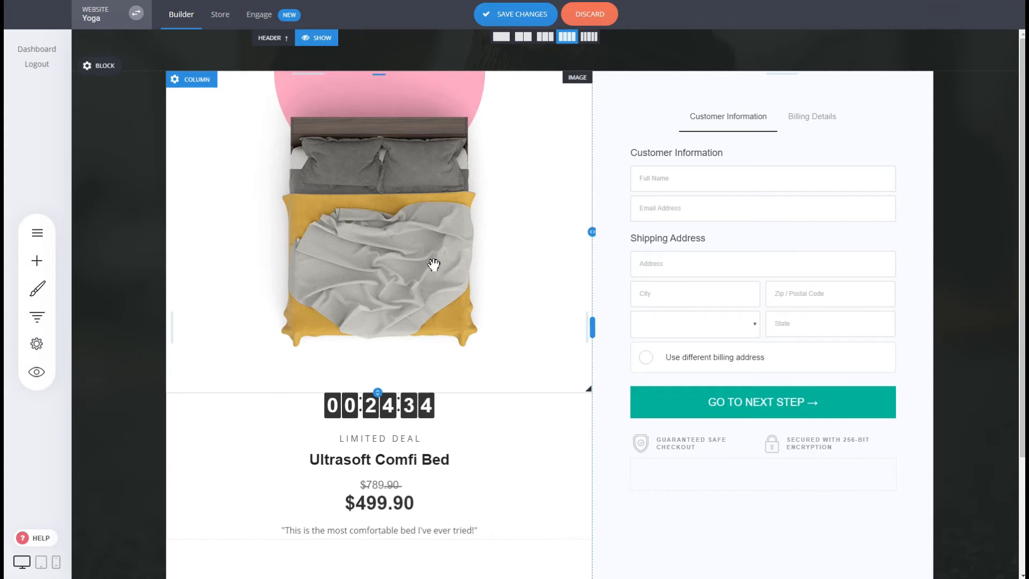
# Step: Switch the checkout layout to 1-Step Checkout and preview the full checkout form
pyautogui.click(743, 290)
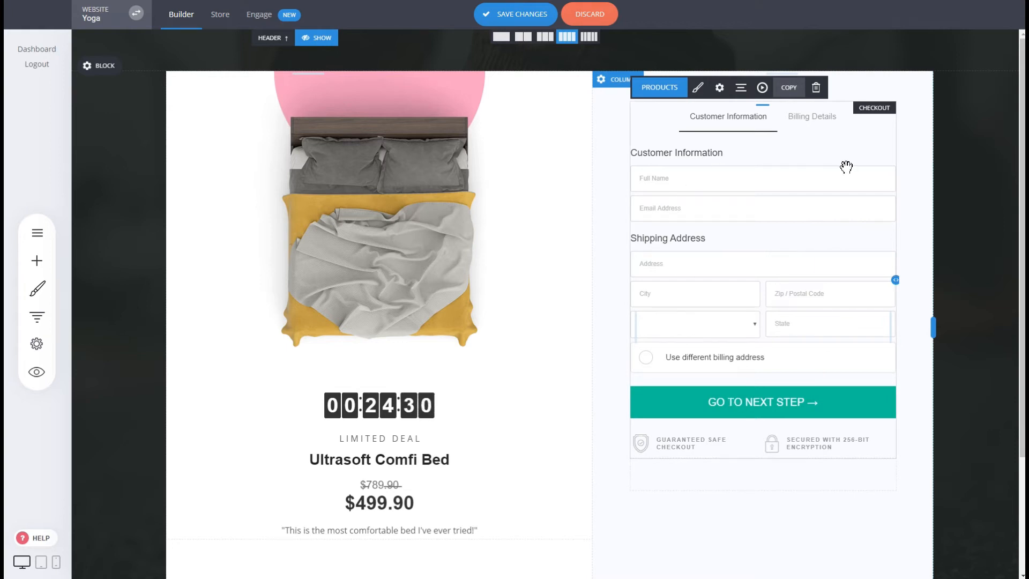
pyautogui.click(698, 87)
pyautogui.click(440, 160)
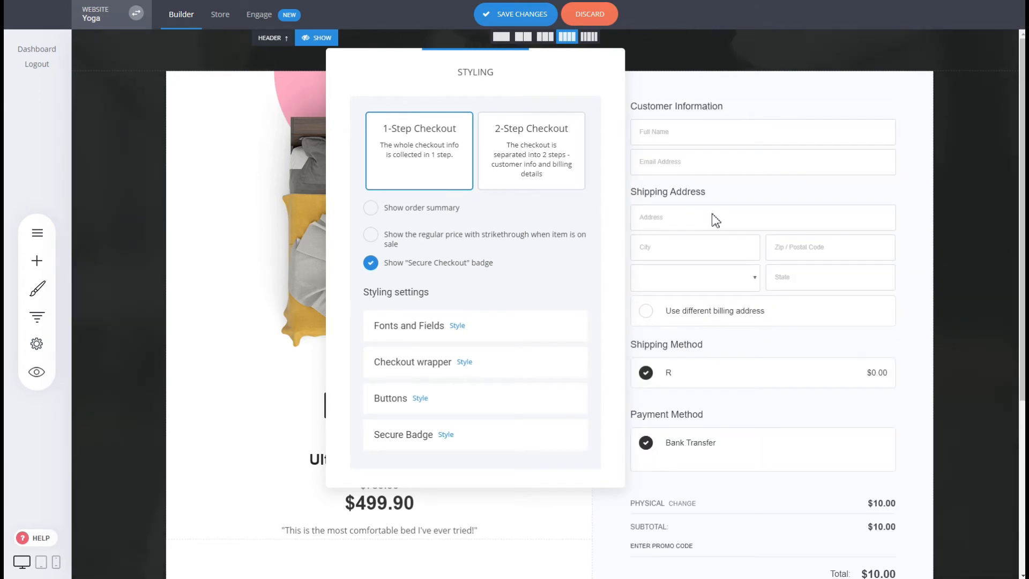
pyautogui.click(742, 221)
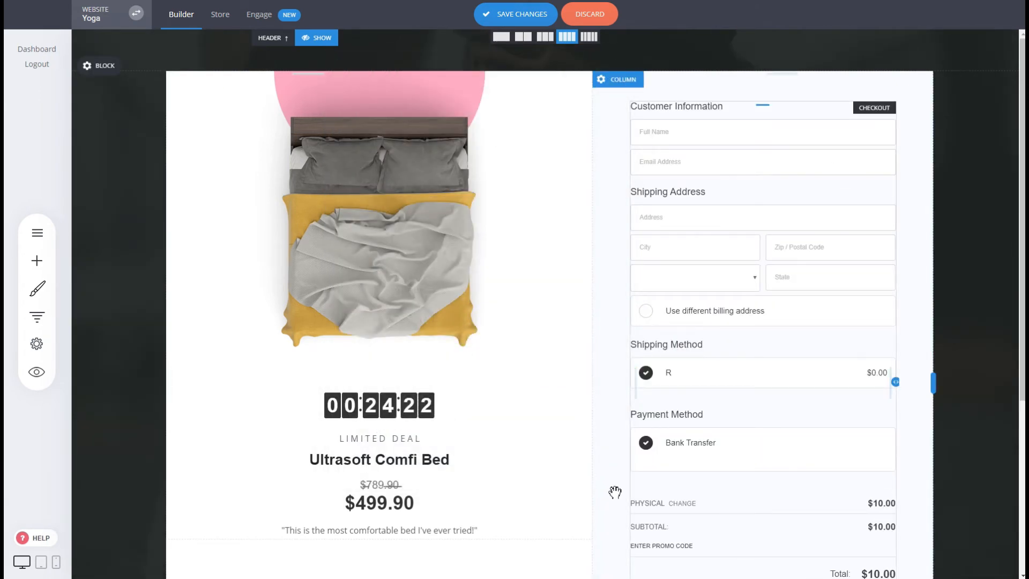
pyautogui.scroll(-3, 715, 244)
pyautogui.scroll(3, 715, 245)
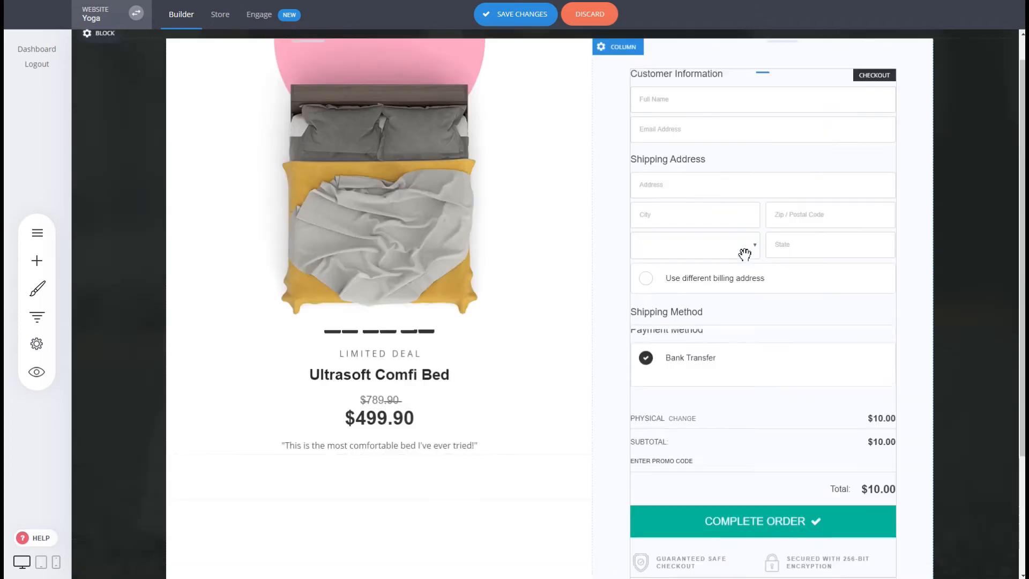
# Step: Switch the checkout layout back to 2-Step Checkout
pyautogui.moveTo(731, 184)
pyautogui.click(703, 92)
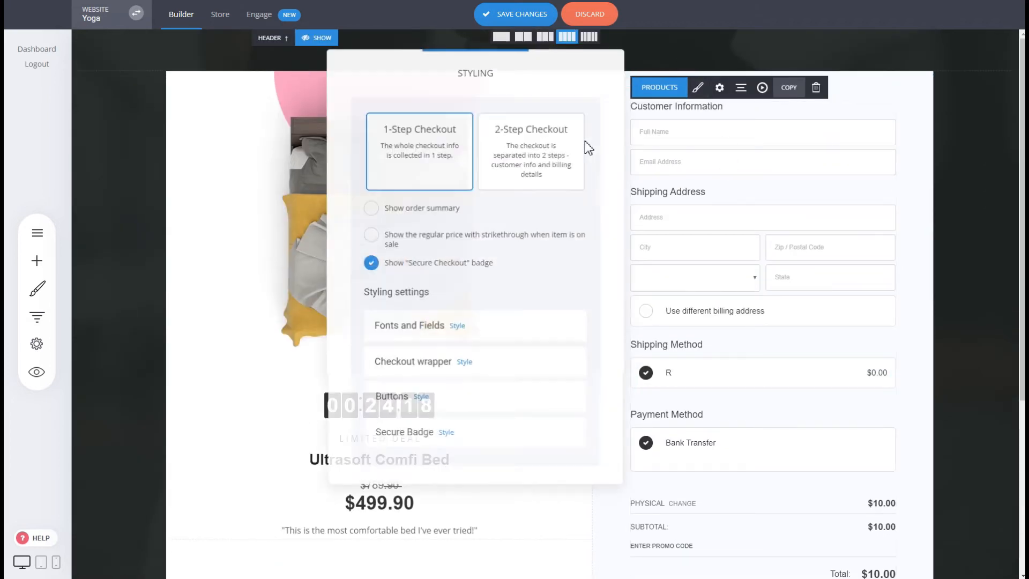
pyautogui.click(508, 144)
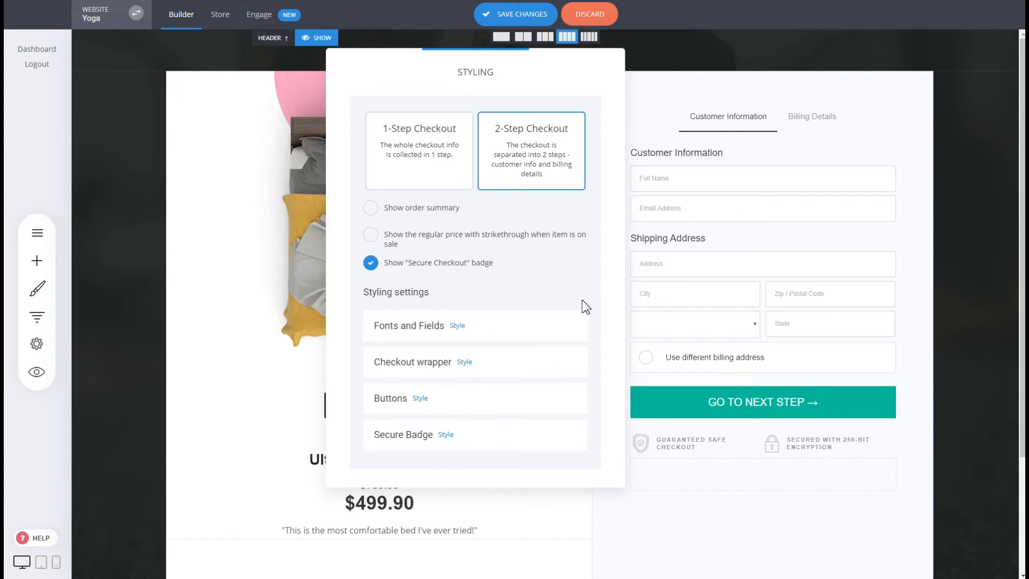
pyautogui.click(831, 324)
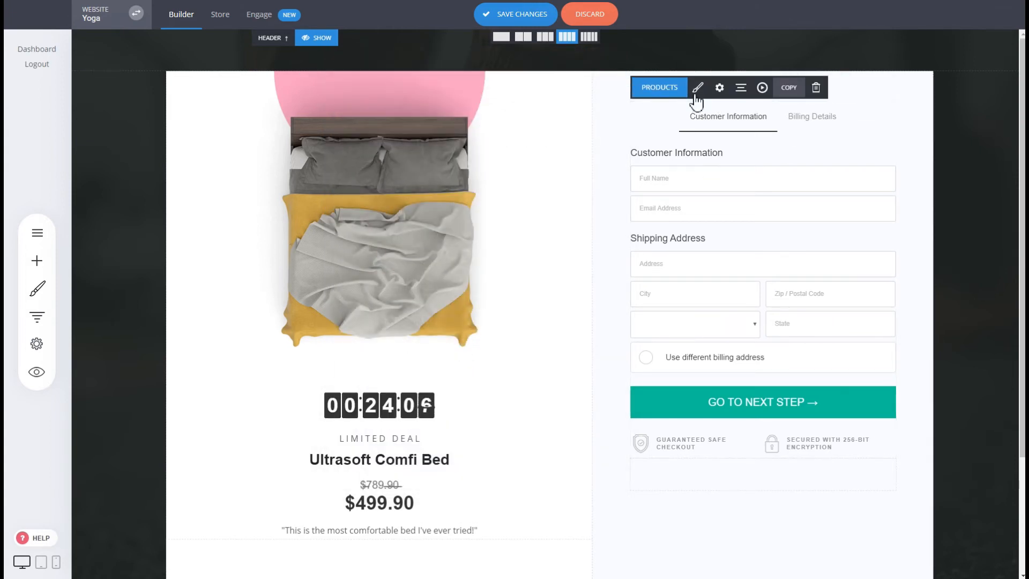
# Step: Add a bump offer for Yoga for Advanced with the headline "Yes! I want buy this Class!"
pyautogui.click(660, 87)
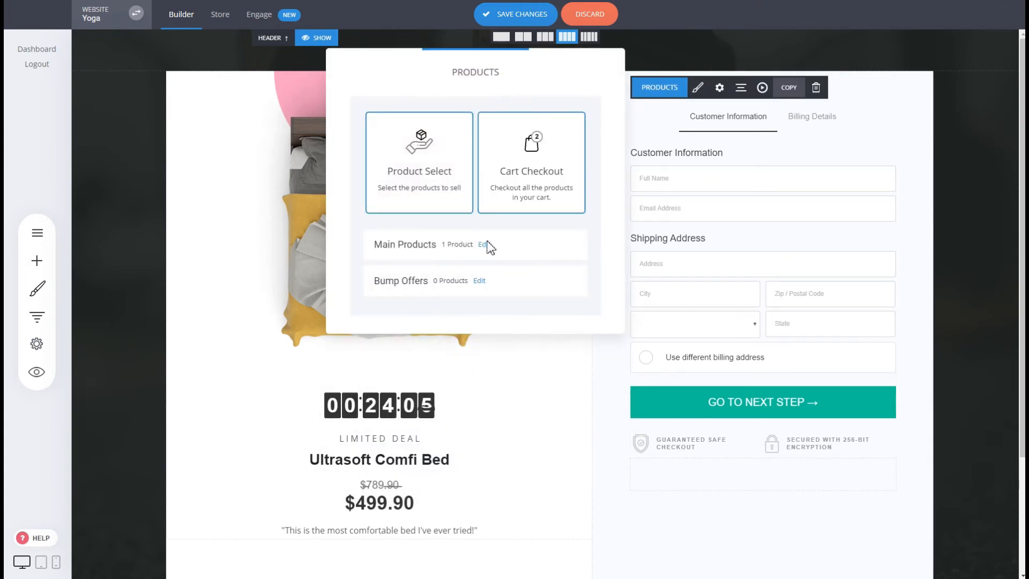
pyautogui.click(480, 282)
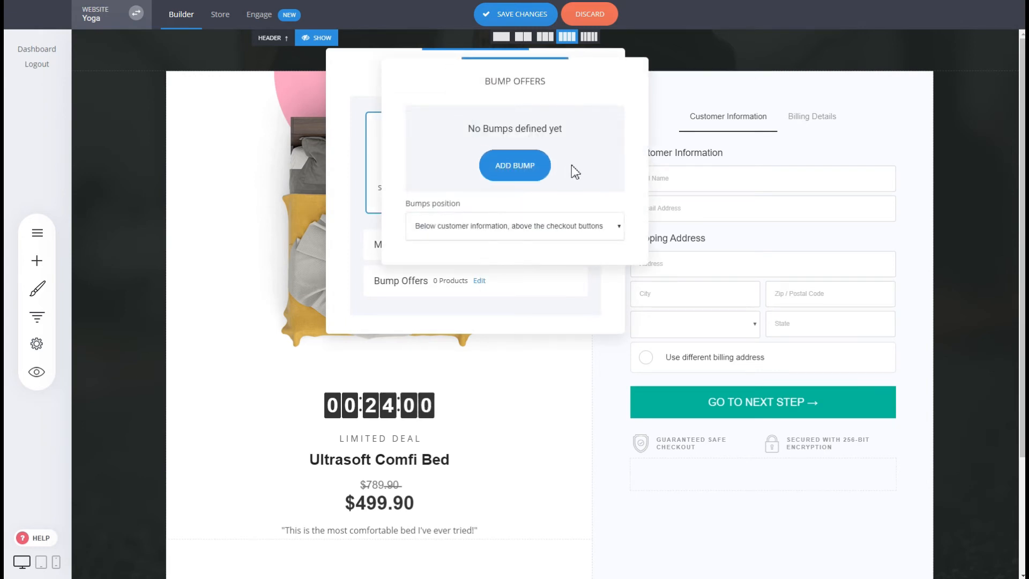
pyautogui.click(533, 171)
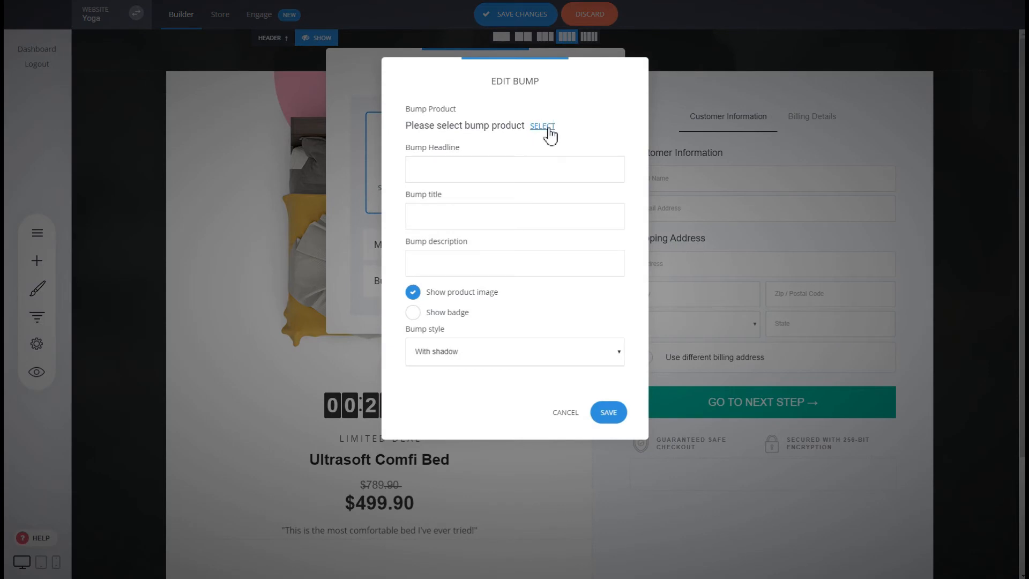
pyautogui.click(543, 126)
pyautogui.click(493, 140)
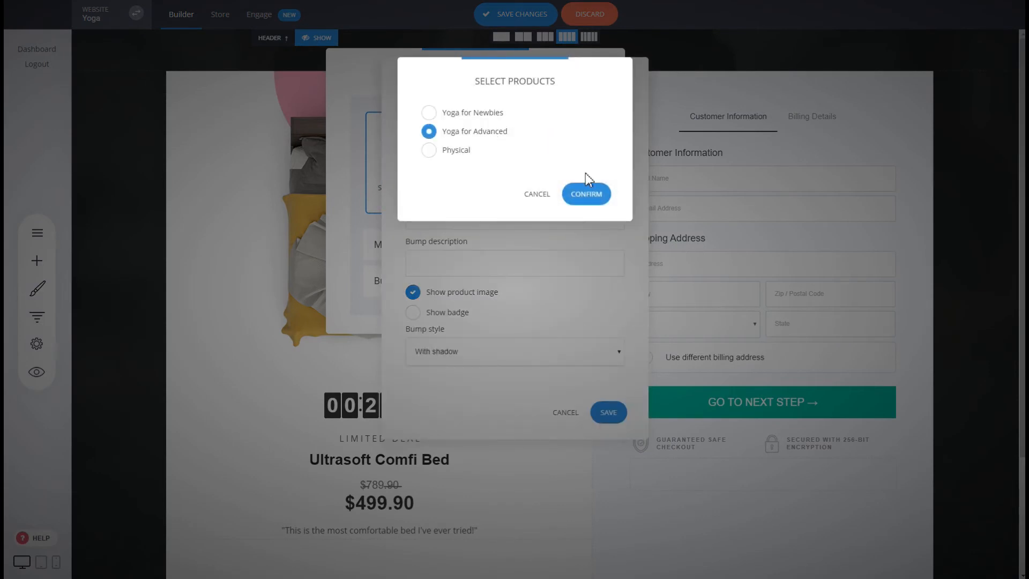
pyautogui.click(587, 204)
pyautogui.click(500, 171)
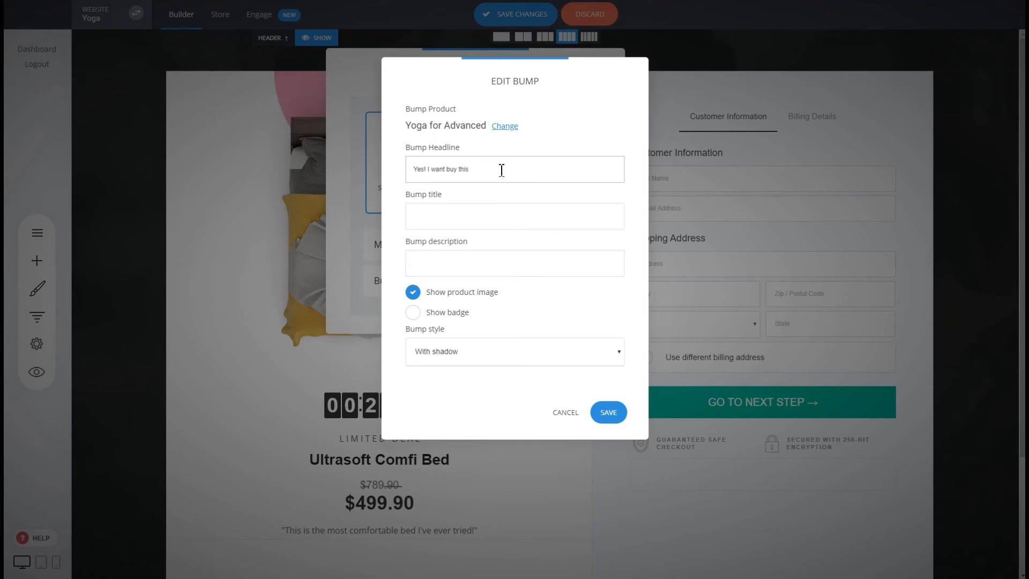
pyautogui.click(614, 419)
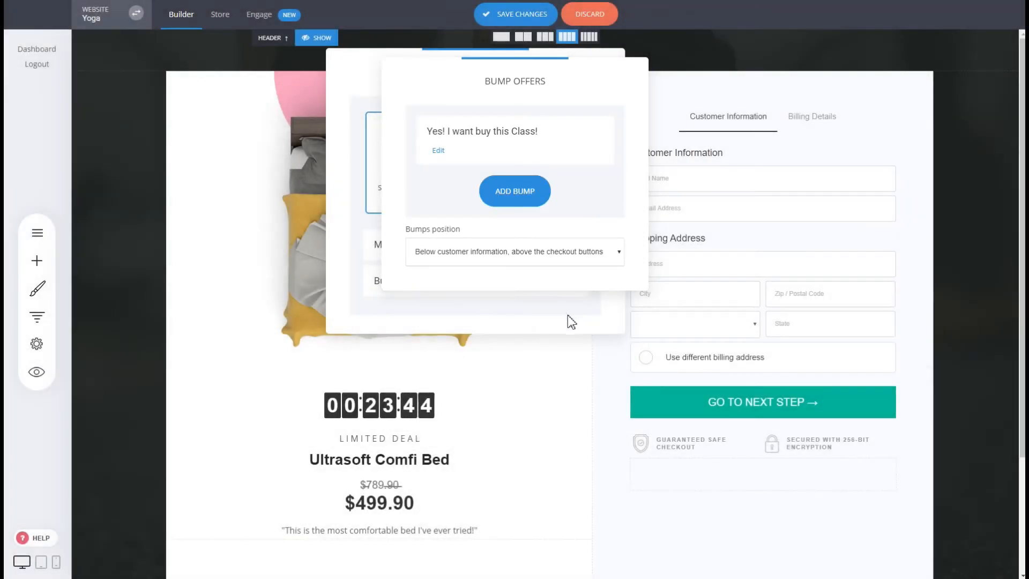
pyautogui.click(568, 303)
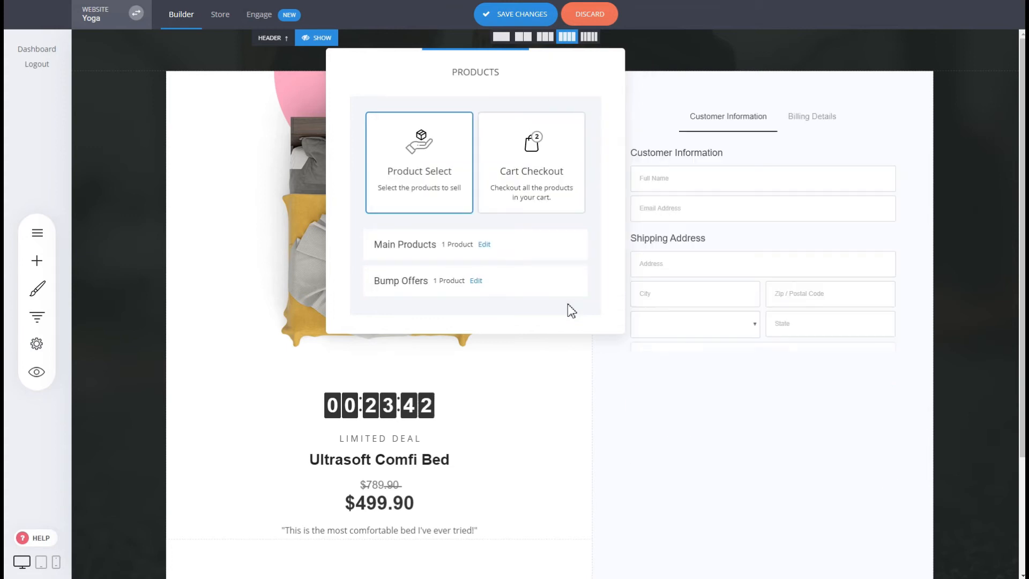
pyautogui.click(731, 211)
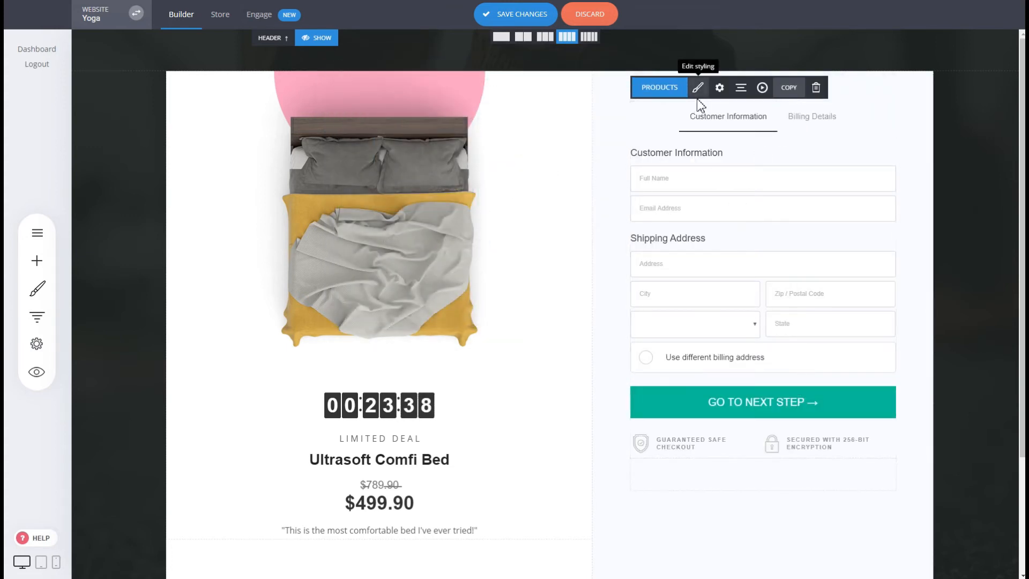
# Step: Switch the checkout to 1-Step Checkout to preview the bump offer in the form
pyautogui.click(698, 88)
pyautogui.click(435, 163)
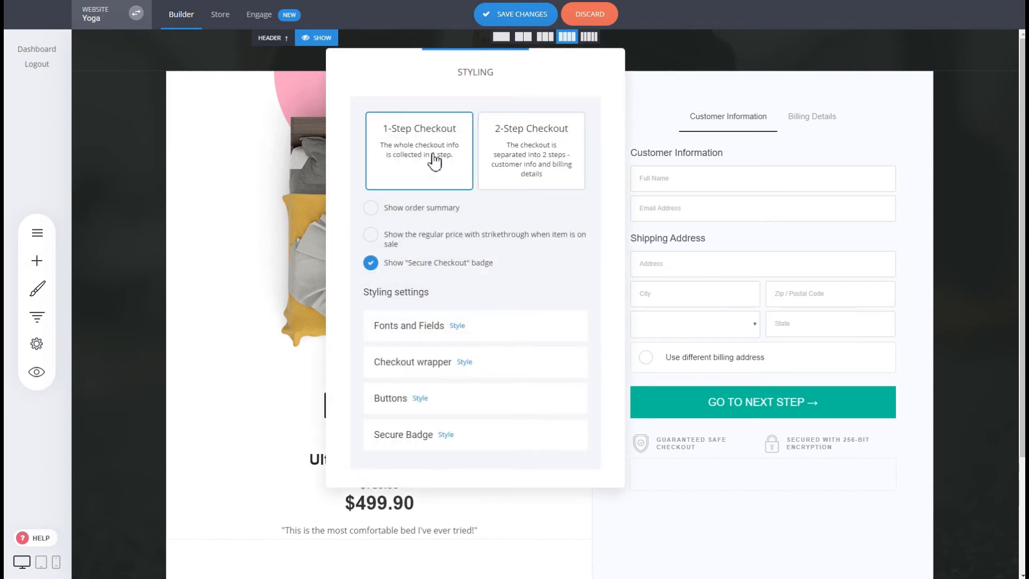
pyautogui.click(777, 266)
pyautogui.scroll(-3, 774, 258)
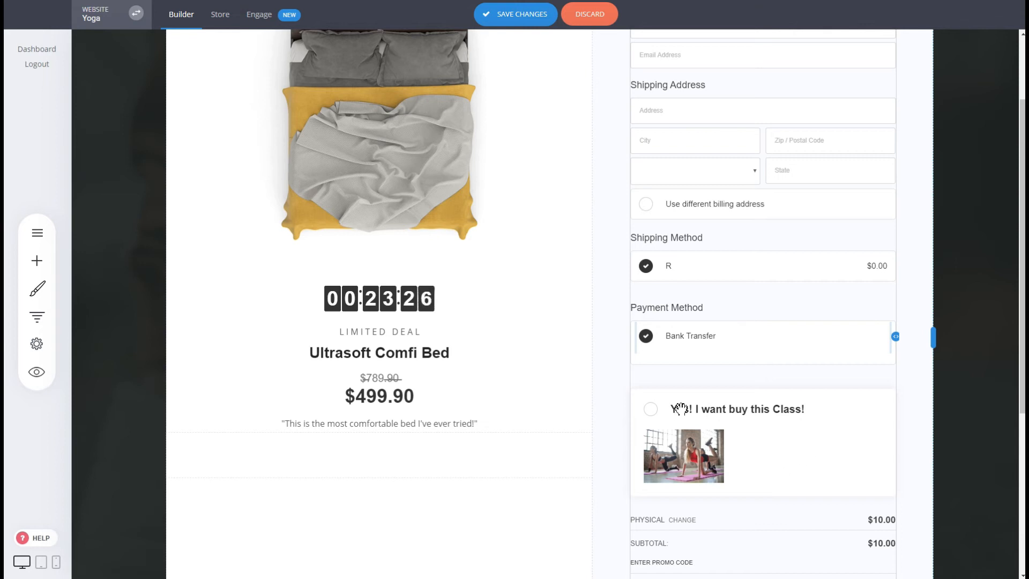
pyautogui.scroll(-3, 785, 412)
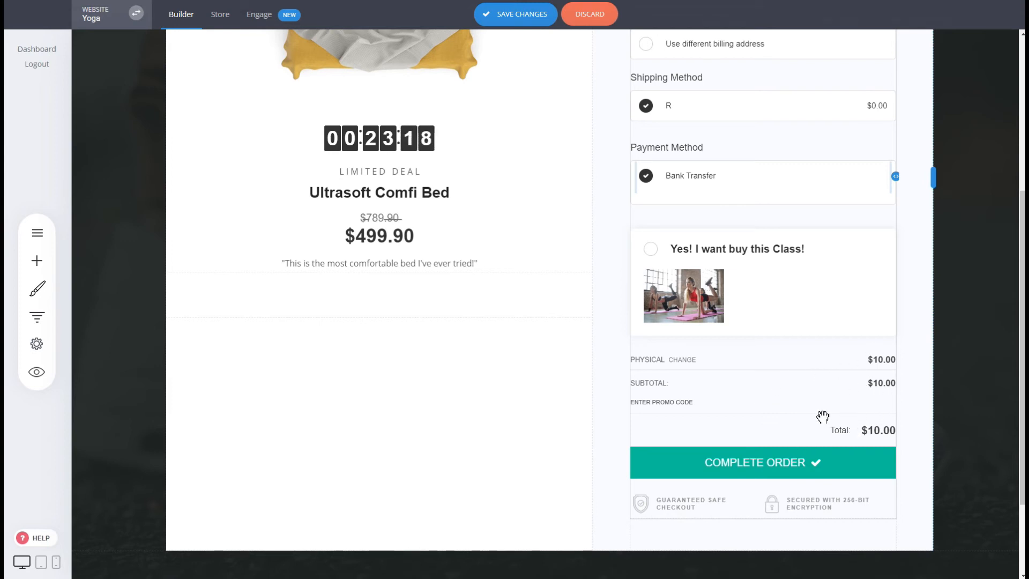
pyautogui.scroll(4, 798, 413)
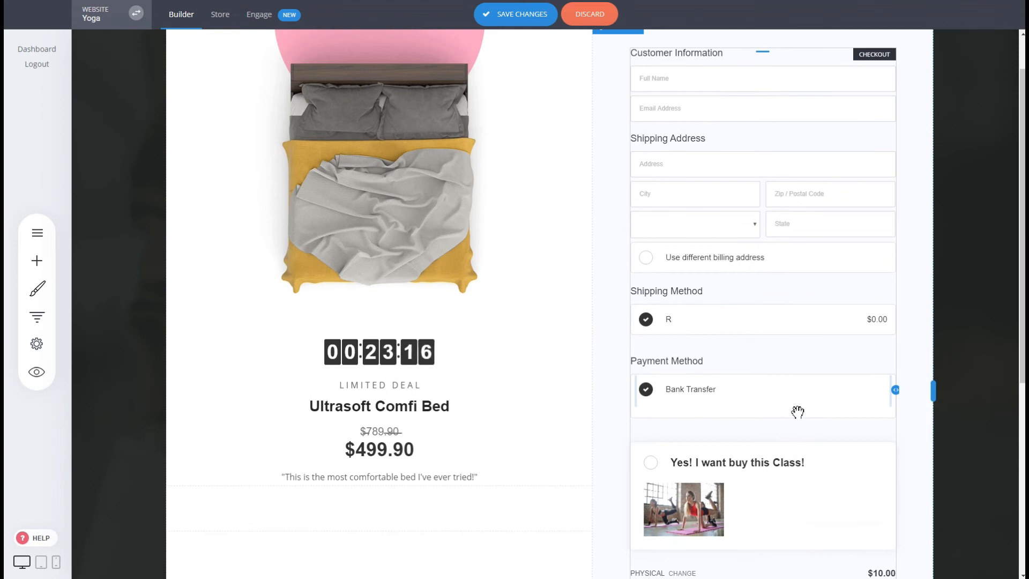
pyautogui.scroll(1, 751, 306)
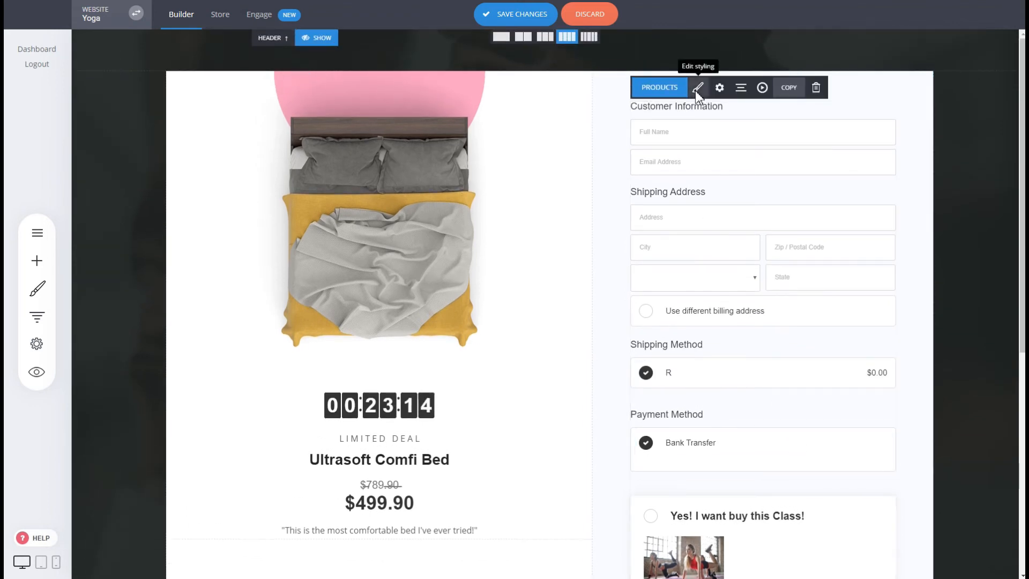
# Step: Restore the 2-Step Checkout layout and save the page changes
pyautogui.click(698, 87)
pyautogui.click(504, 147)
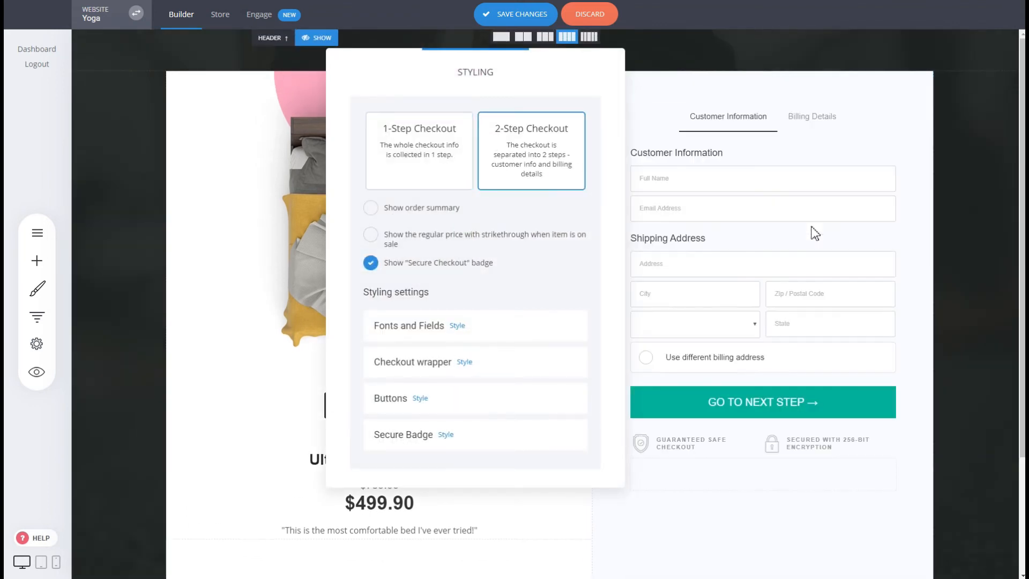
pyautogui.click(814, 230)
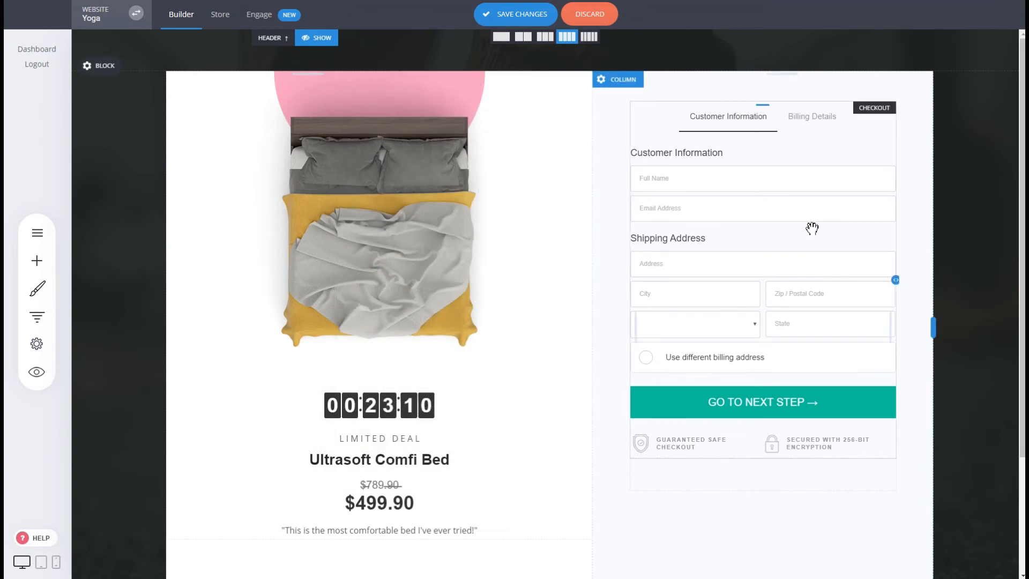
pyautogui.click(506, 13)
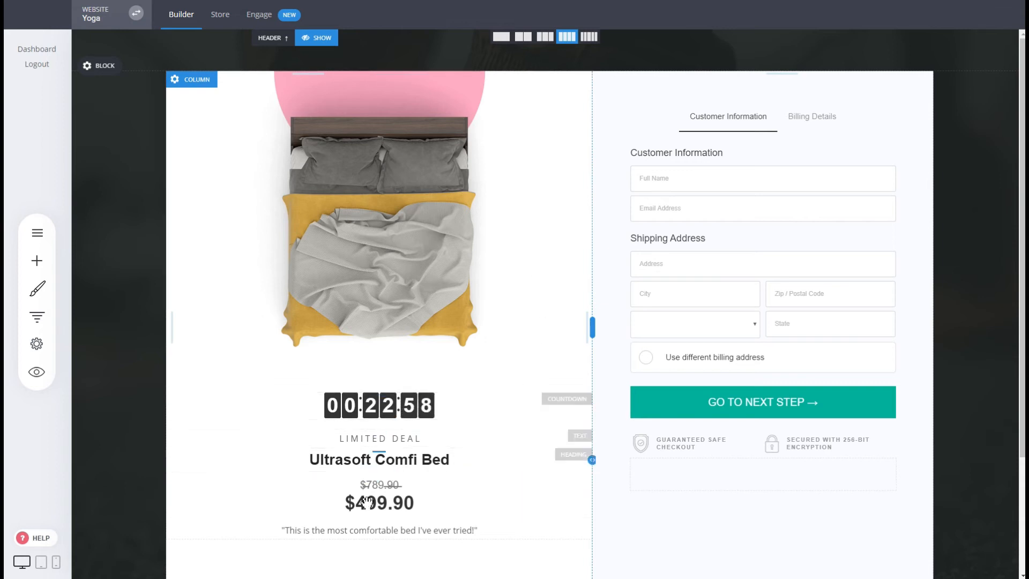
# Step: Browse the Checkout templates for a new funnel step, then close the template gallery without adding one
pyautogui.scroll(-3, 765, 493)
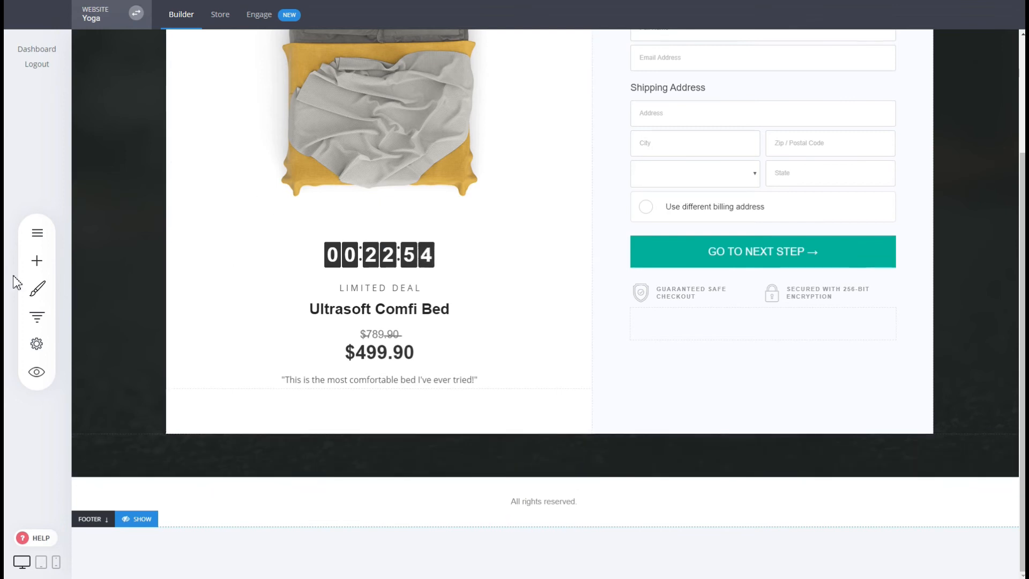
pyautogui.click(35, 325)
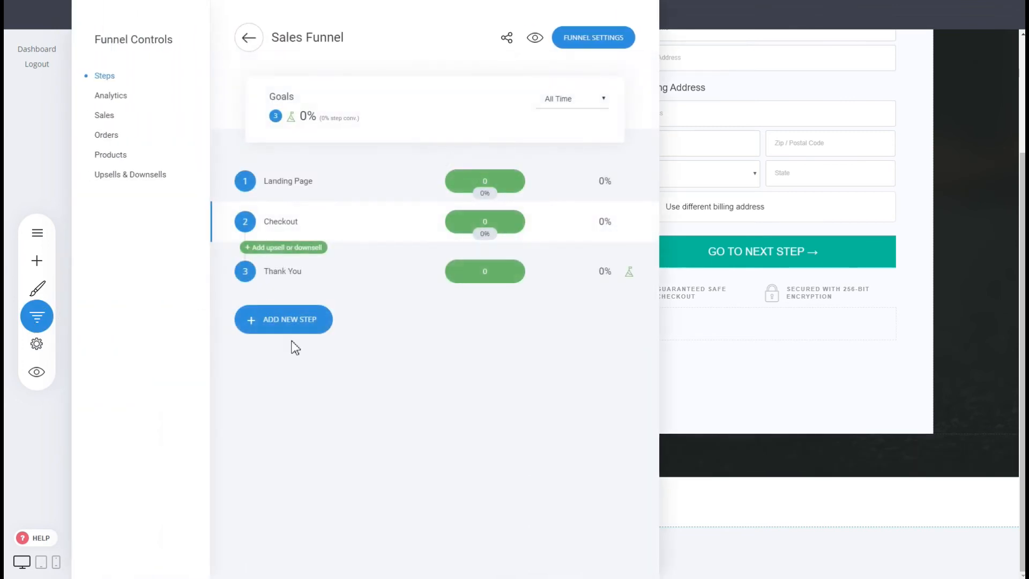
pyautogui.click(298, 324)
pyautogui.click(392, 316)
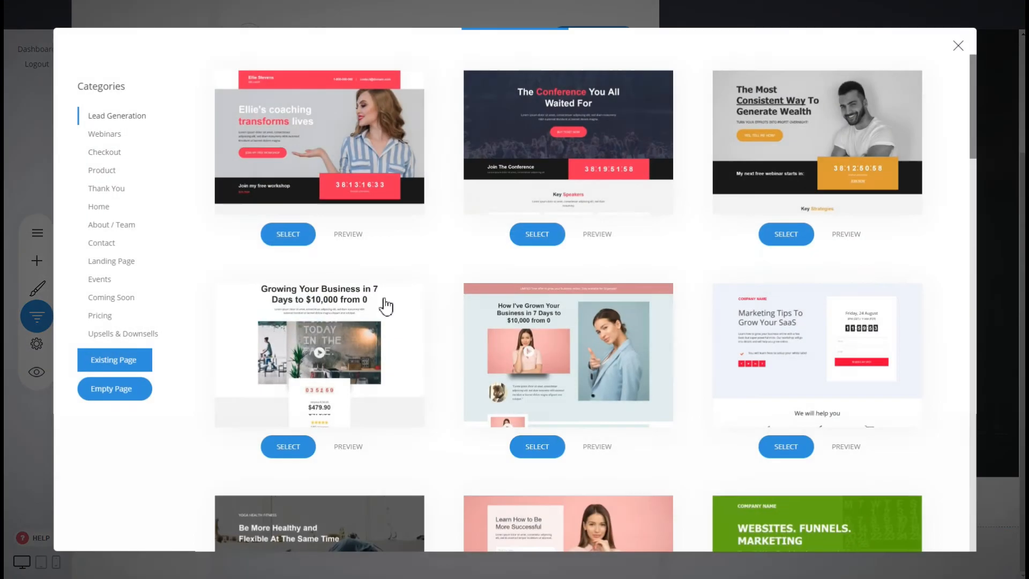
pyautogui.click(107, 154)
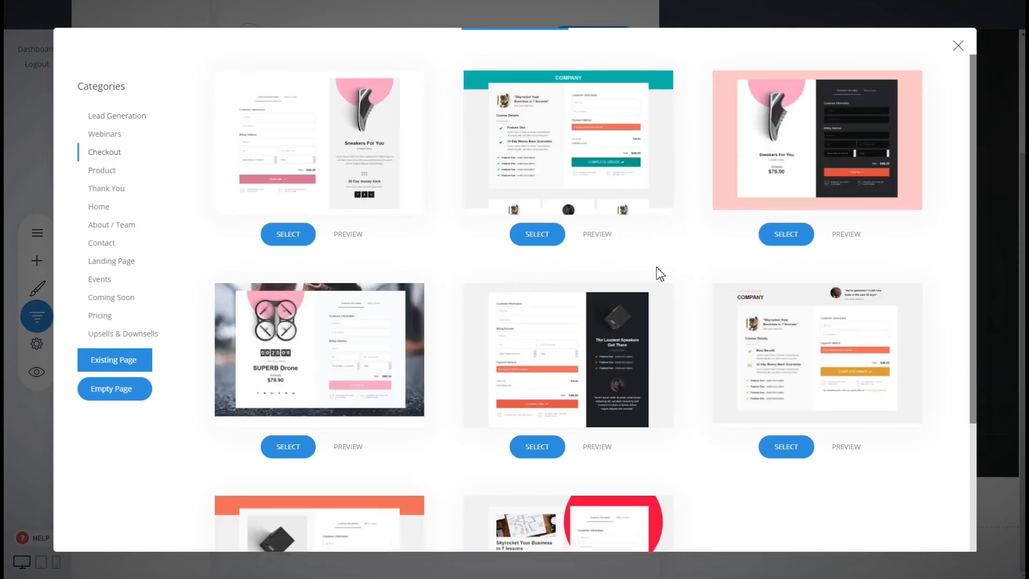
pyautogui.scroll(-4, 667, 287)
pyautogui.scroll(4, 761, 490)
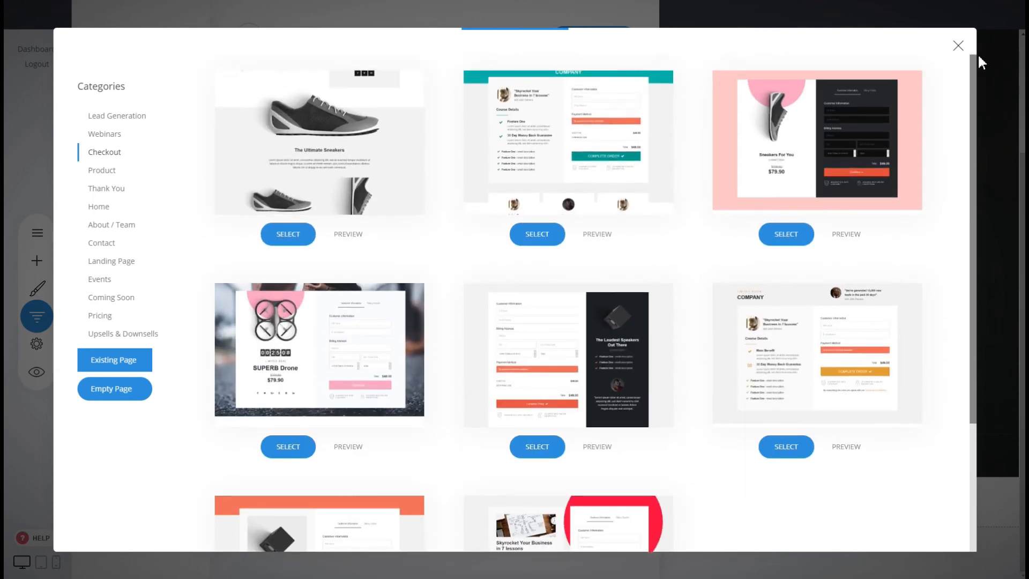
pyautogui.click(958, 49)
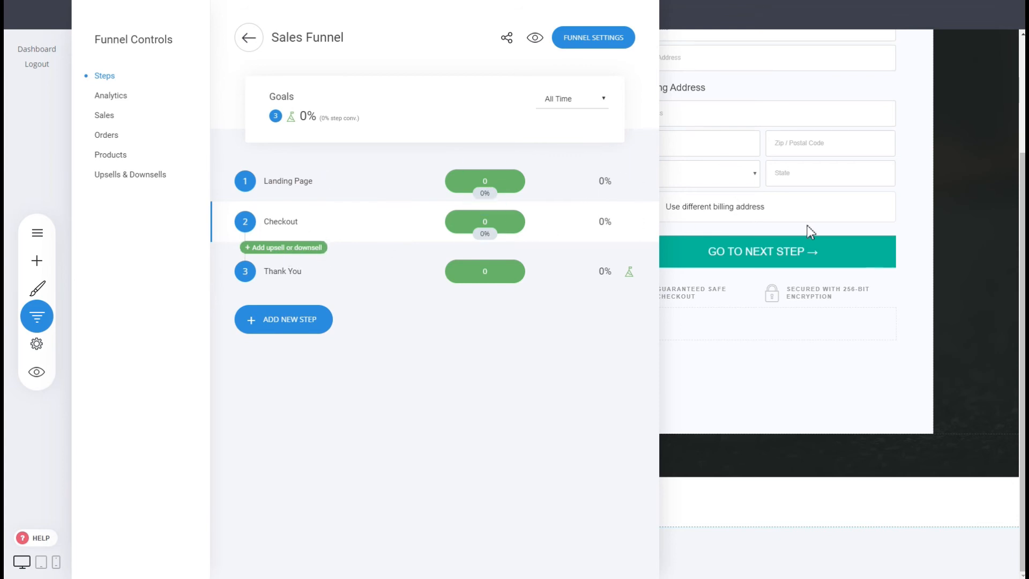
# Step: Add an upsell page after the Checkout step from the Upsell Title template, named Upsell
pyautogui.click(272, 250)
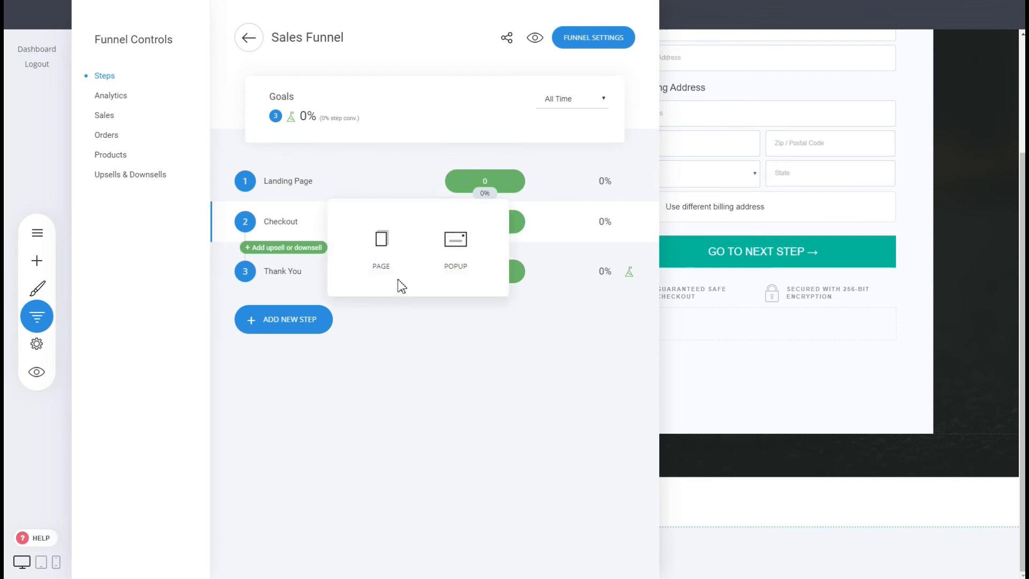
pyautogui.click(380, 263)
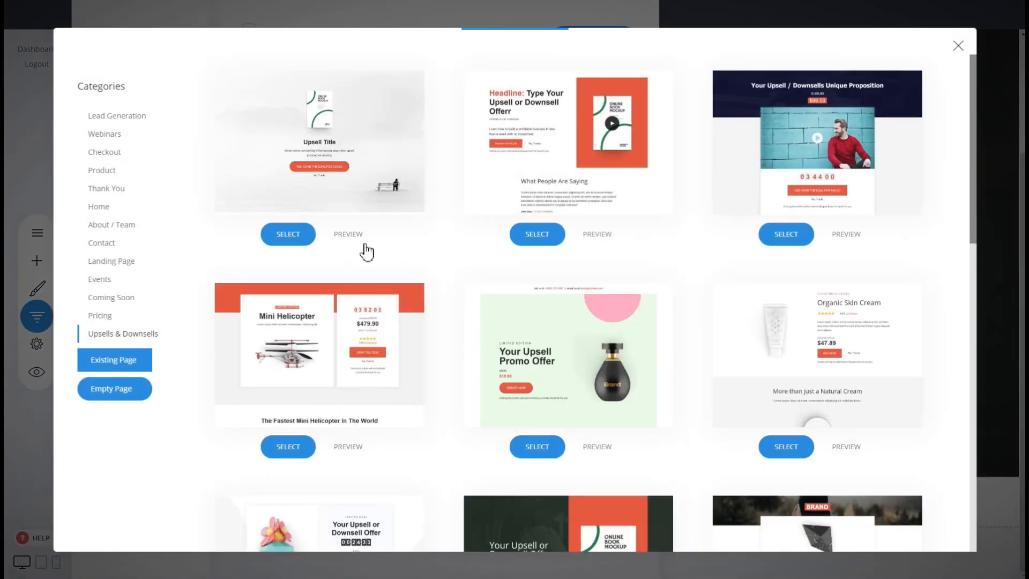
pyautogui.click(361, 184)
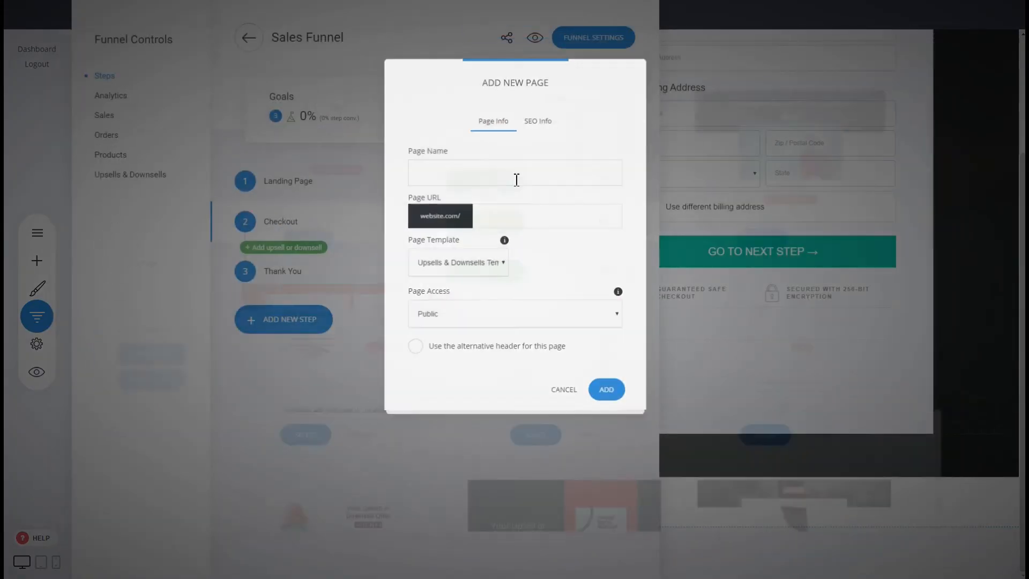
pyautogui.click(514, 174)
pyautogui.write('Upsell')
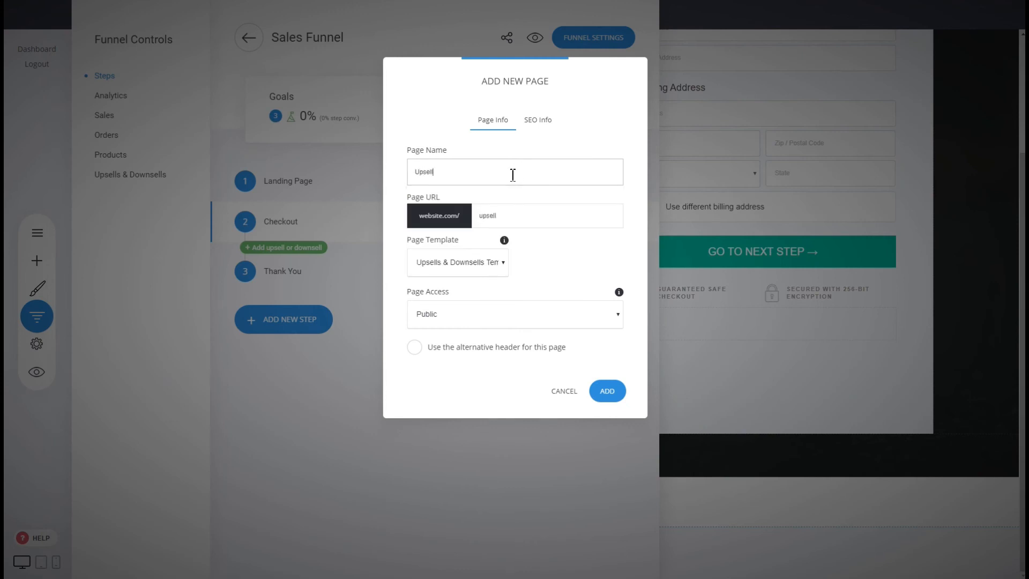
pyautogui.click(598, 396)
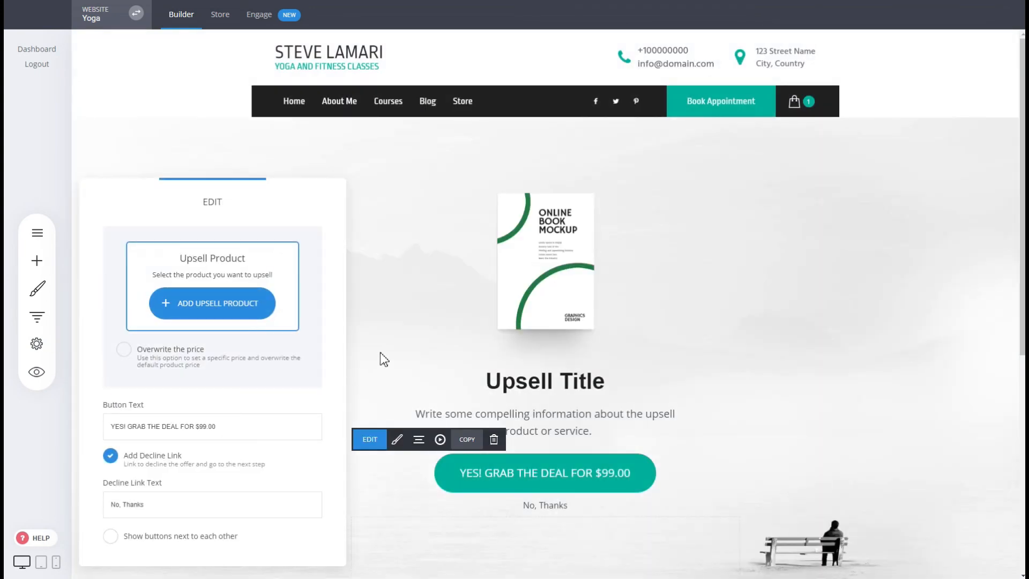
# Step: Set Yoga for Advanced as the upsell product and save the page changes
pyautogui.click(269, 312)
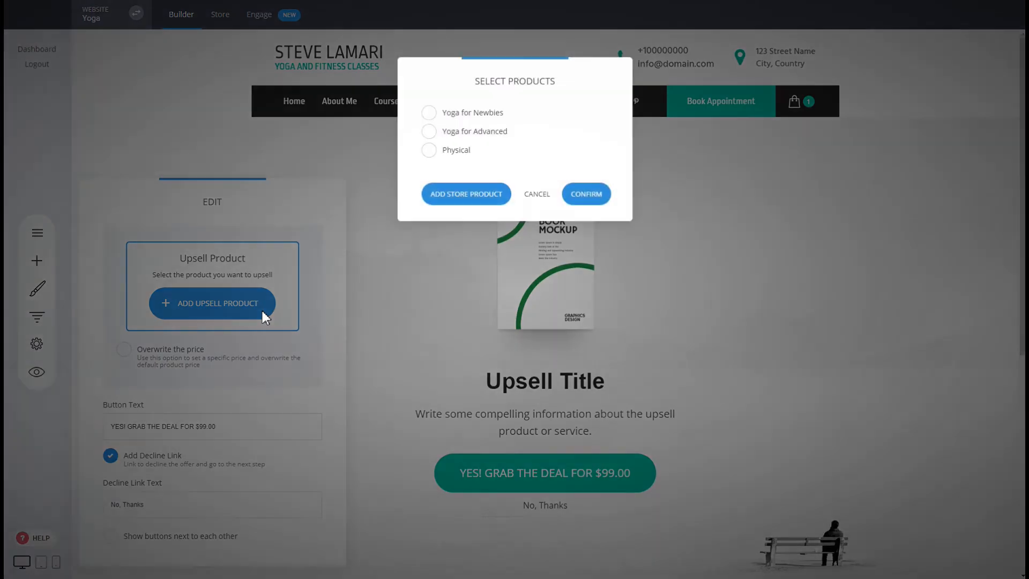
pyautogui.click(489, 134)
pyautogui.click(590, 194)
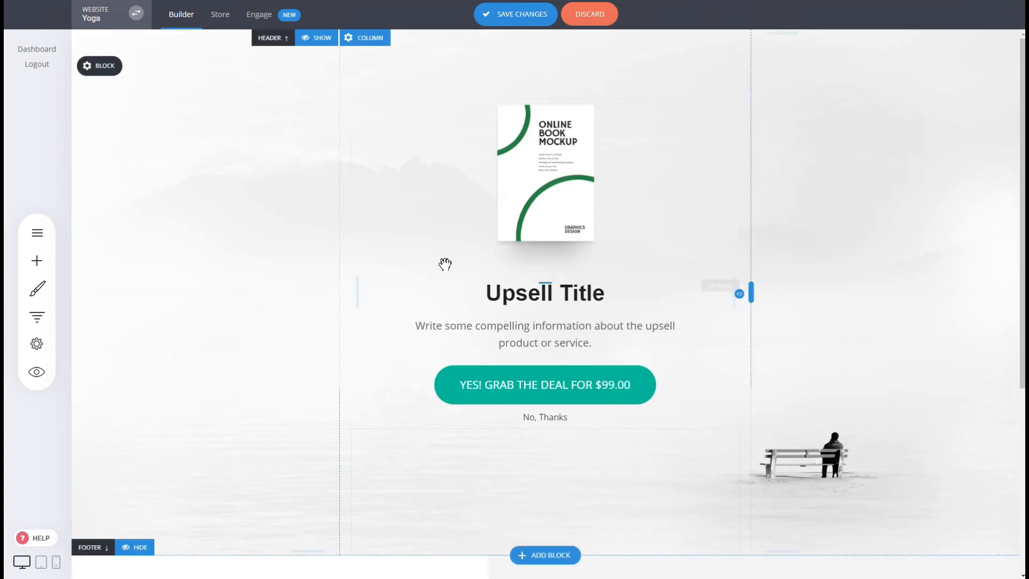
pyautogui.click(528, 14)
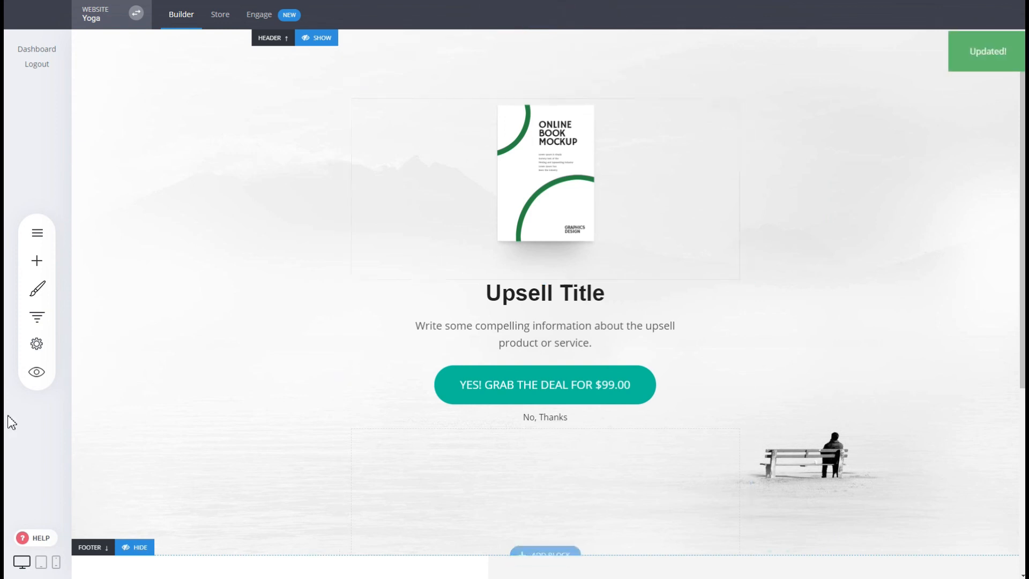
# Step: Review the funnel's Steps, Sales, Orders, Products and Upsells & Downsells sections
pyautogui.click(36, 317)
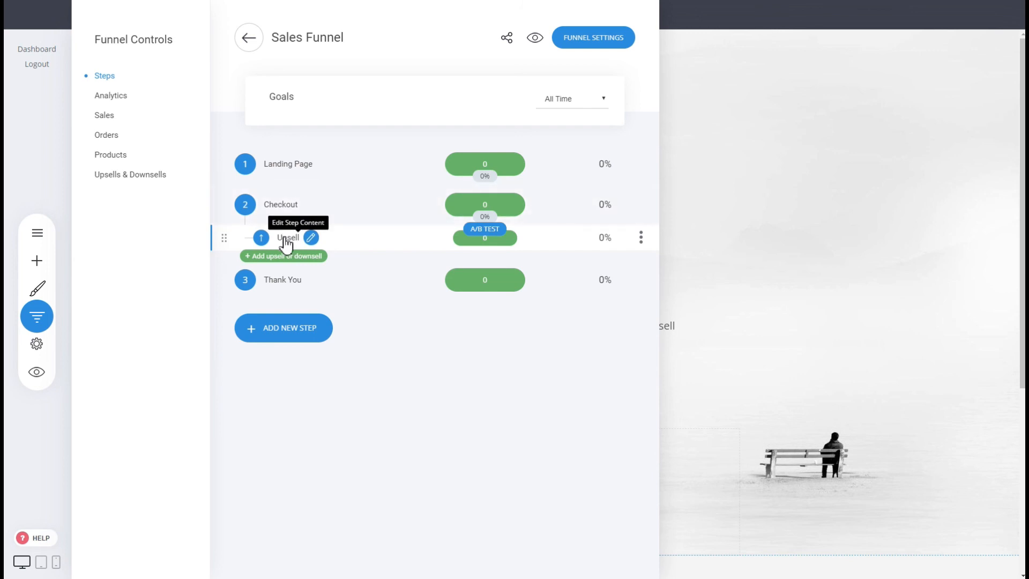
pyautogui.click(803, 239)
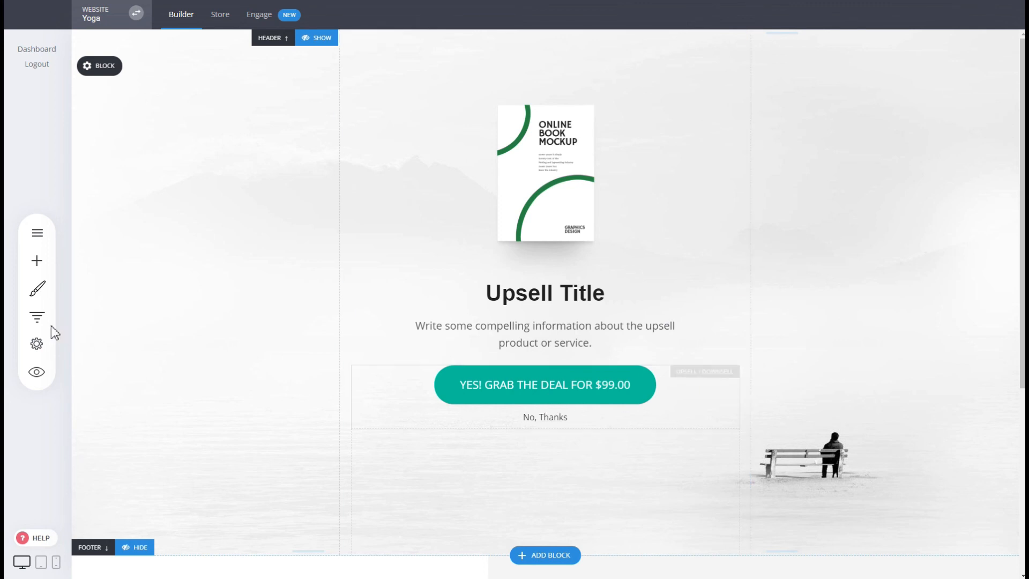
pyautogui.click(37, 317)
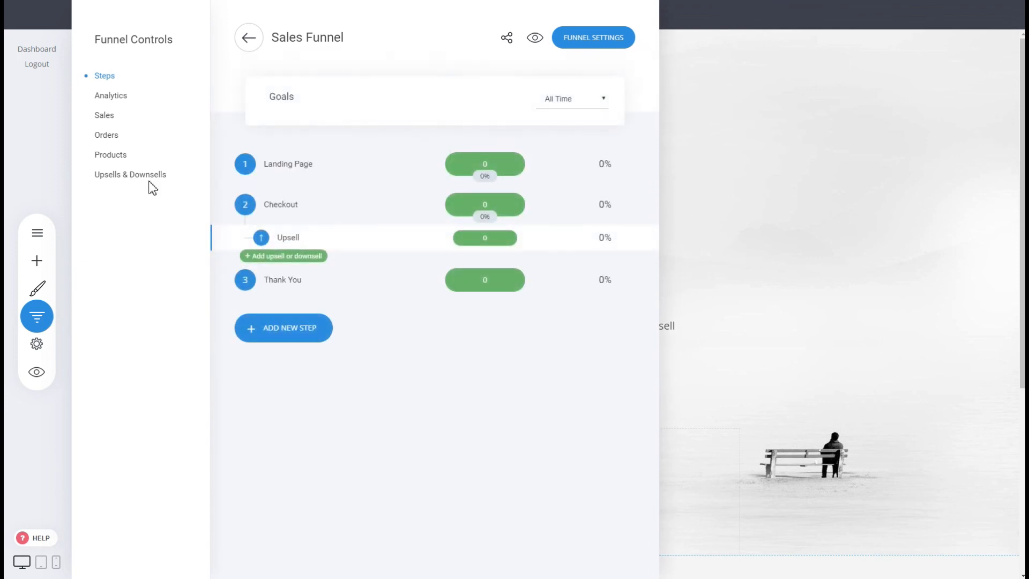
pyautogui.click(102, 121)
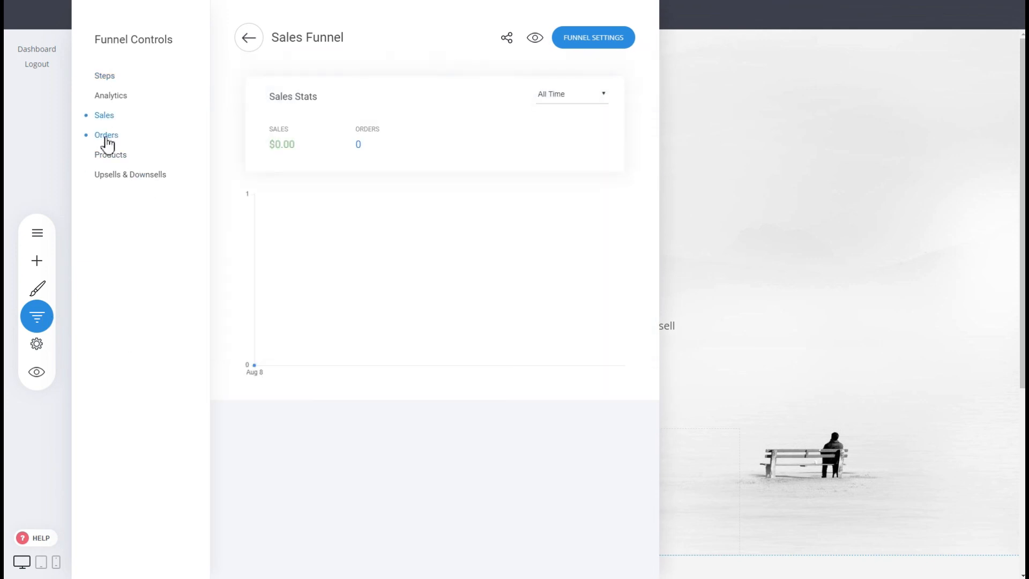
pyautogui.click(105, 136)
pyautogui.click(107, 157)
pyautogui.click(107, 176)
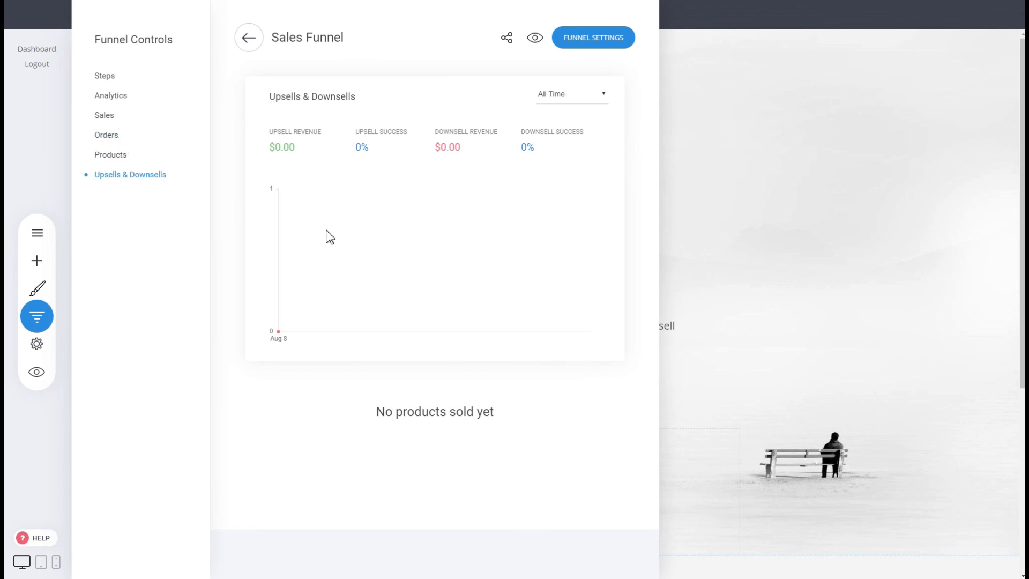
pyautogui.click(726, 155)
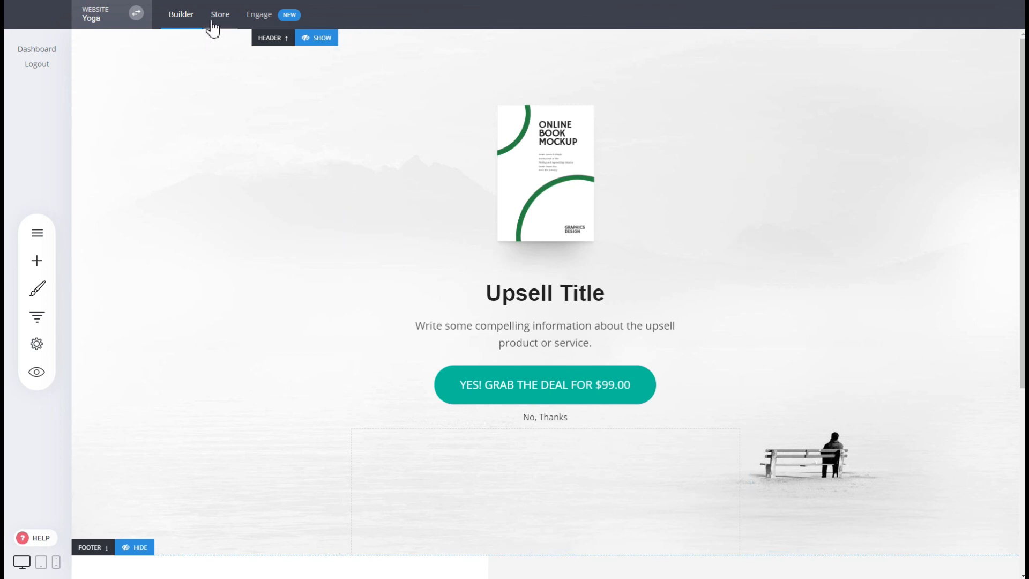
# Step: Open the Sales Funnel from the funnels list and edit its Landing Page step content
pyautogui.click(189, 20)
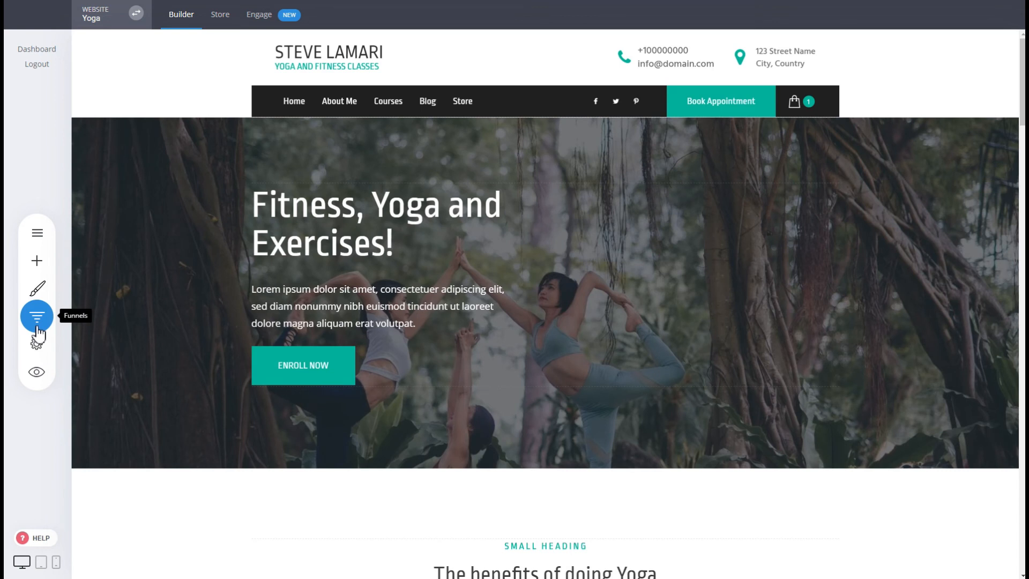
pyautogui.click(37, 317)
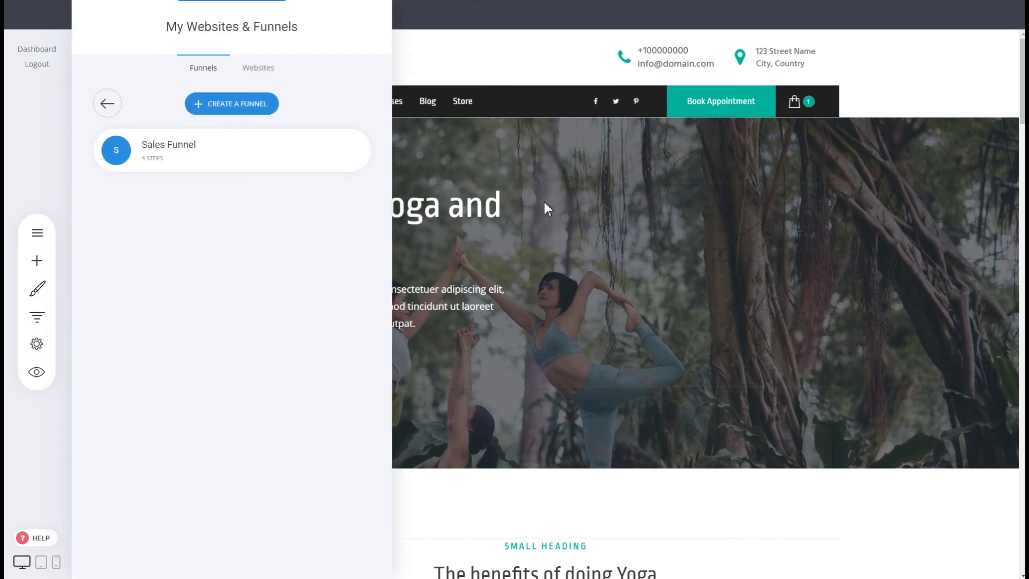
pyautogui.moveTo(227, 150)
pyautogui.click(228, 156)
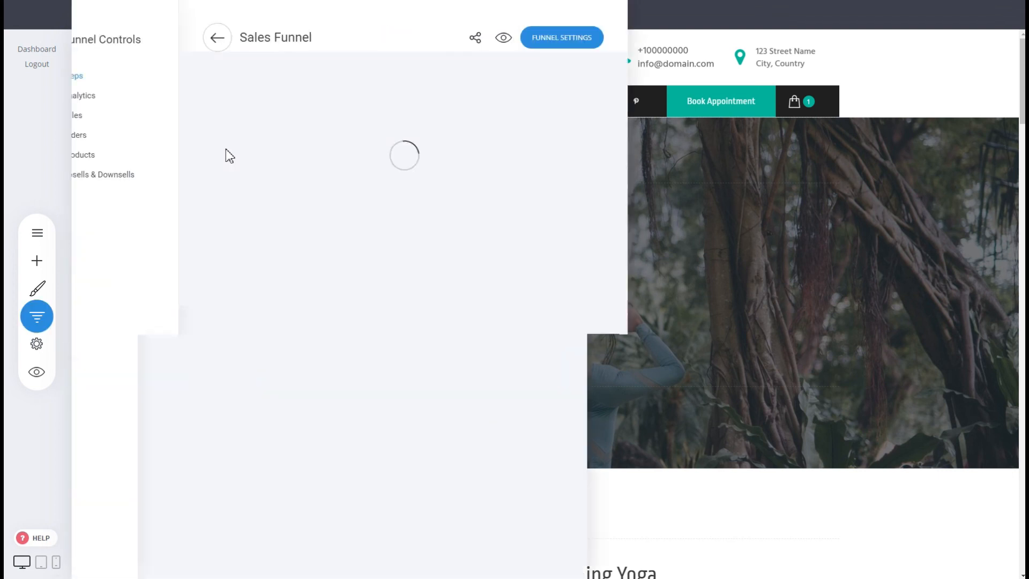
pyautogui.click(294, 165)
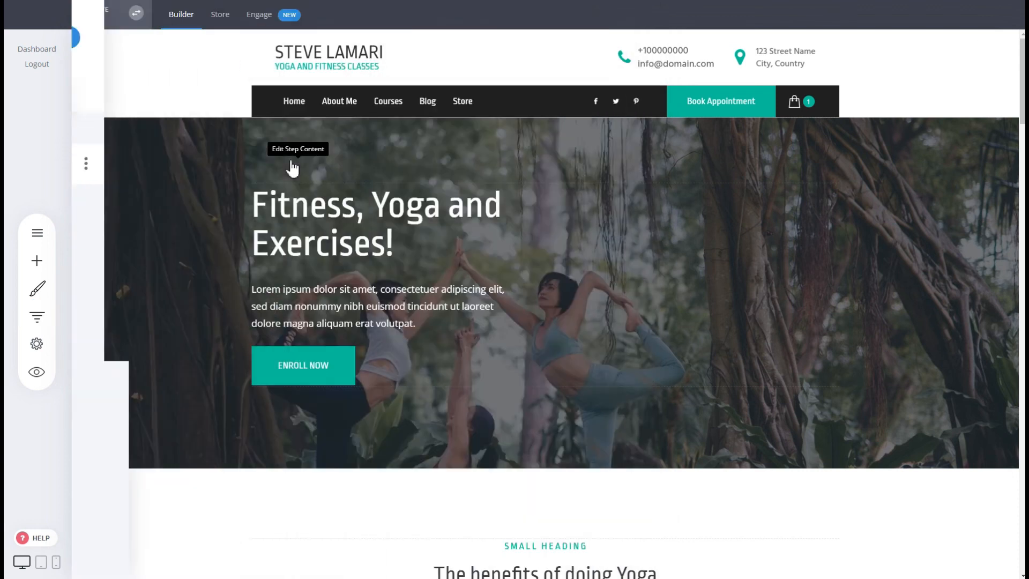